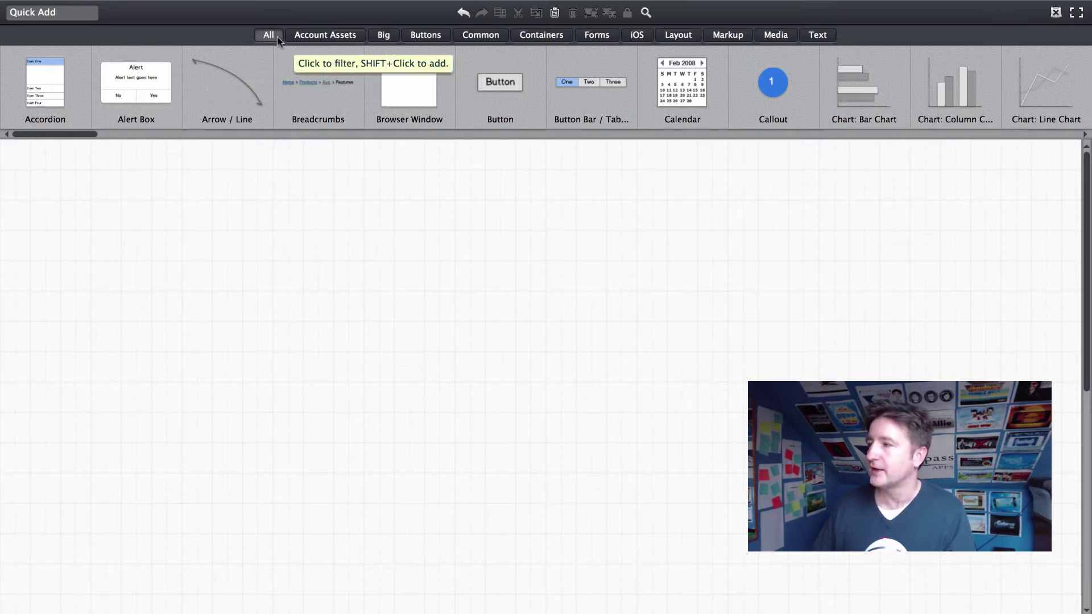
Browse the Big, Buttons, Common, Containers, Forms and iOS filters, return to All, and try Quick Add.
{"action": "left_click", "coordinate": [343, 36]}
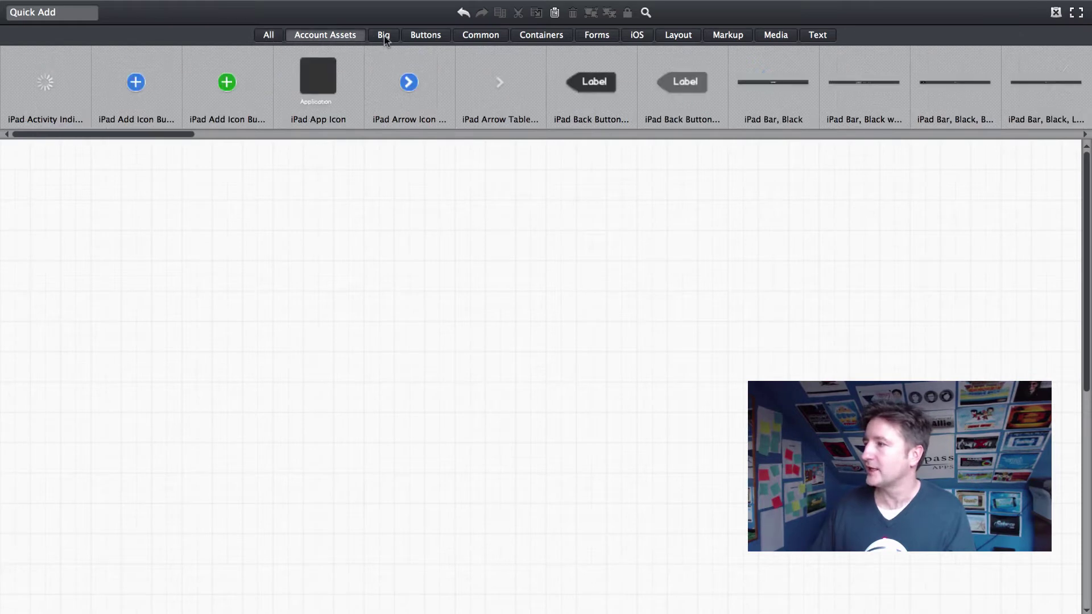
{"action": "left_click", "coordinate": [389, 36]}
{"action": "left_click", "coordinate": [425, 36]}
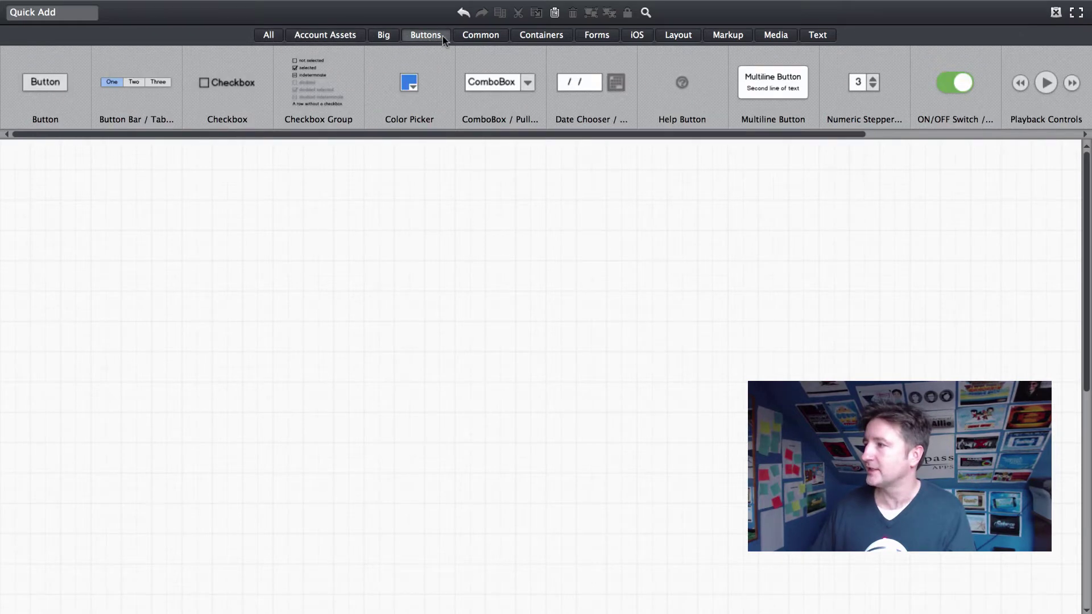
{"action": "left_click", "coordinate": [481, 36]}
{"action": "left_click", "coordinate": [541, 36]}
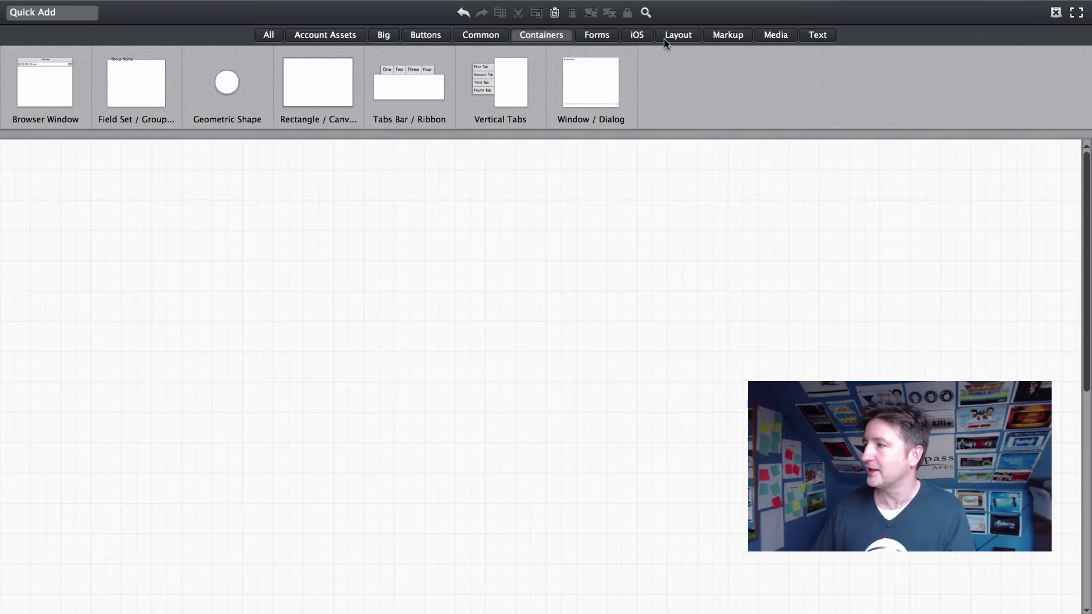
{"action": "left_click", "coordinate": [603, 37]}
{"action": "left_click", "coordinate": [637, 38]}
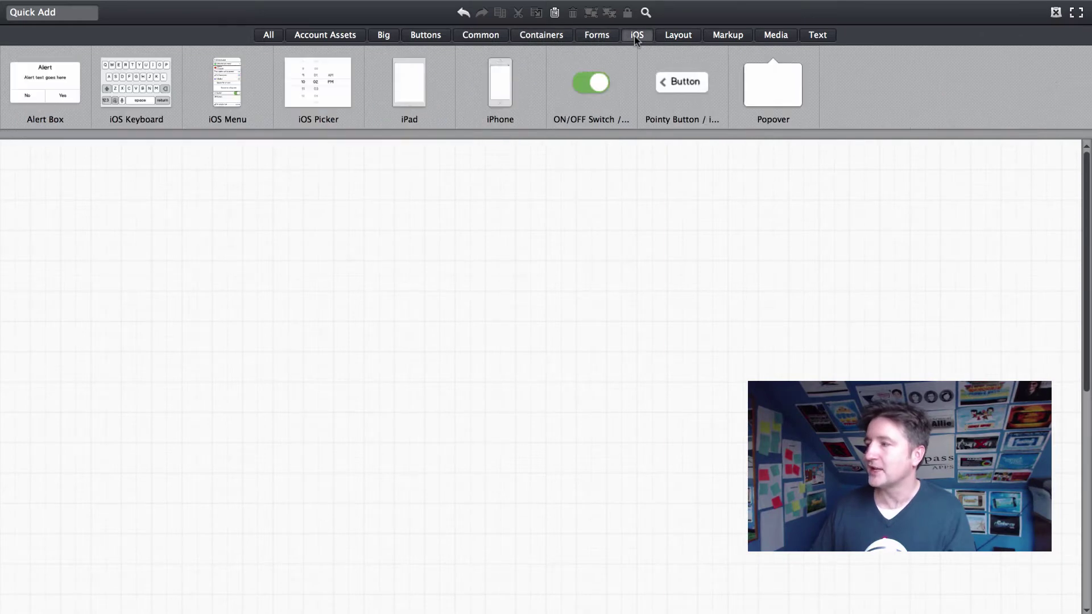
{"action": "left_click", "coordinate": [268, 38]}
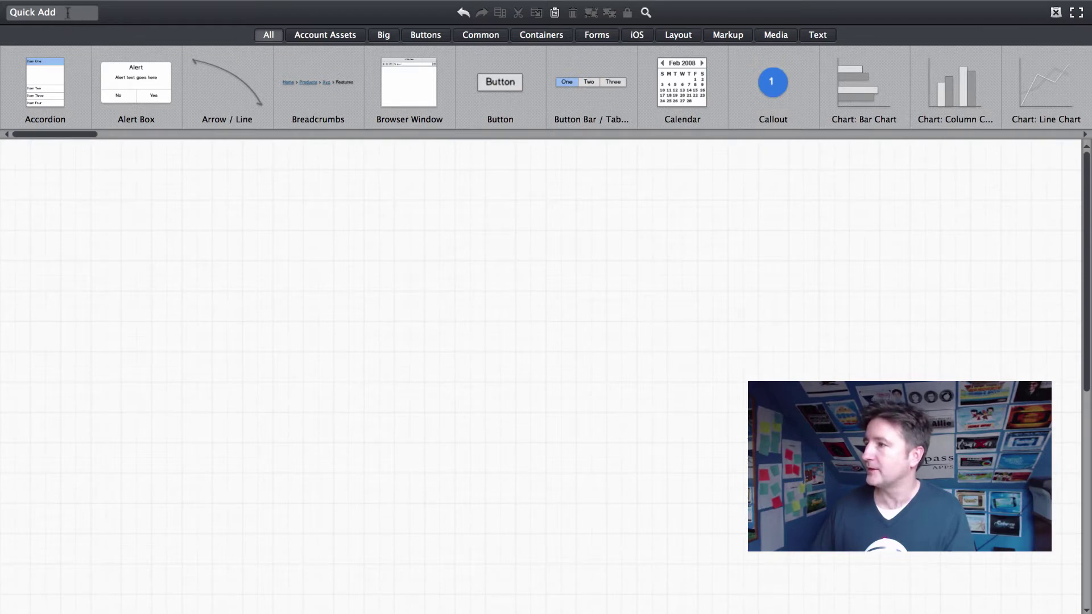
{"action": "left_click", "coordinate": [38, 13]}
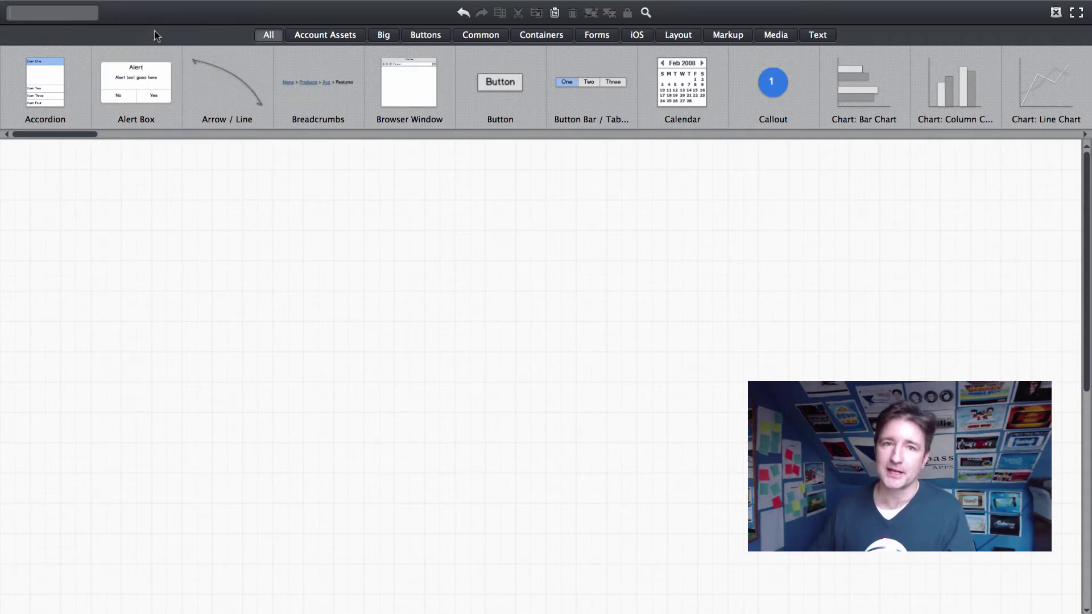
{"action": "left_click", "coordinate": [298, 250]}
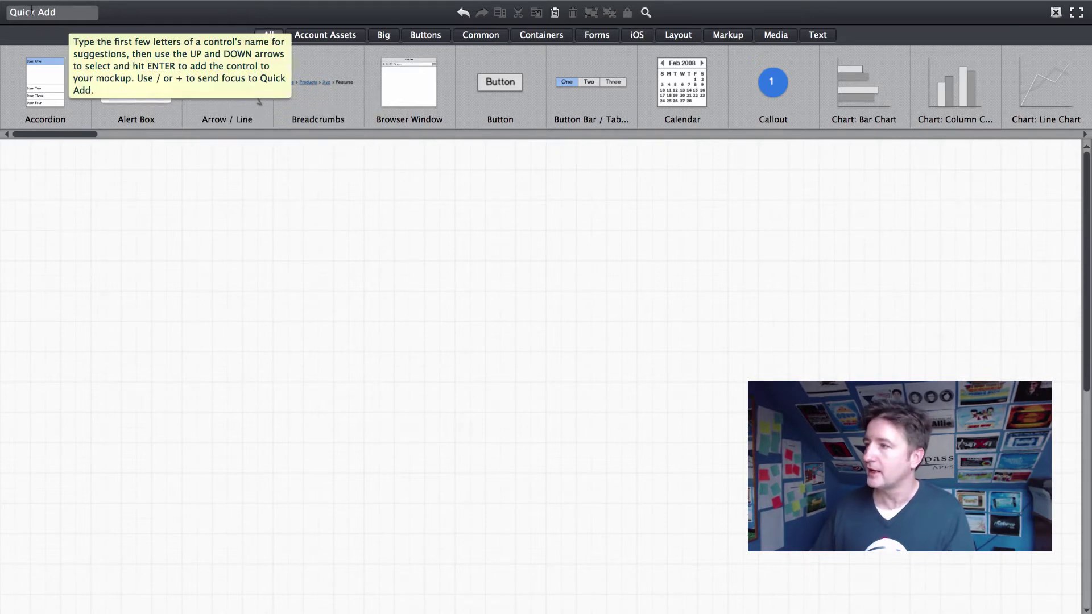
Add an iPhone mockup through Quick Add 'iphone' and position it on the canvas.
{"action": "left_click", "coordinate": [64, 16]}
{"action": "type", "text": "ipho"}
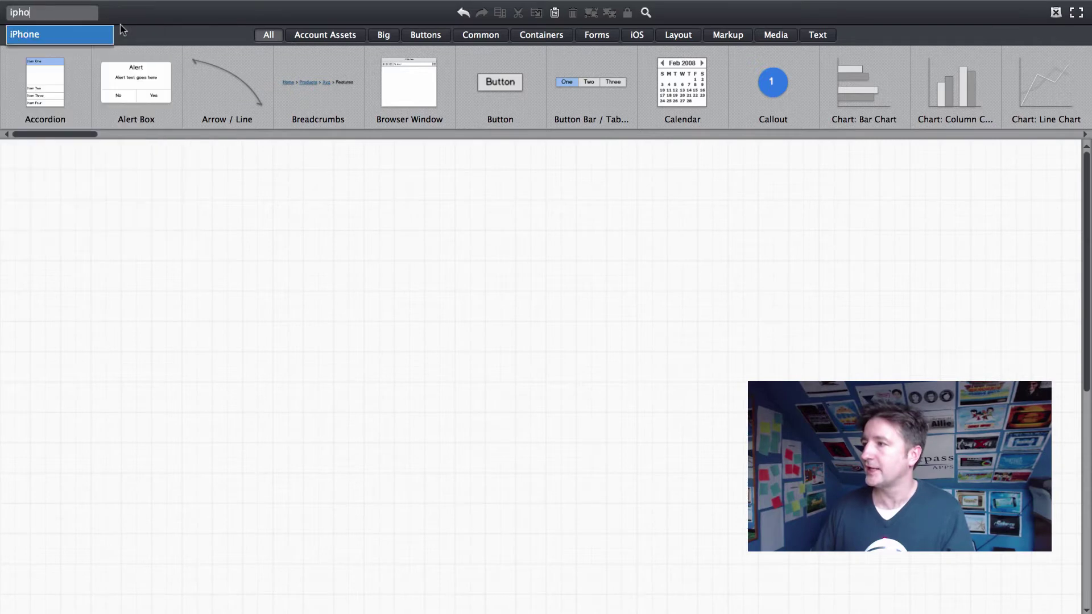
{"action": "type", "text": "ne"}
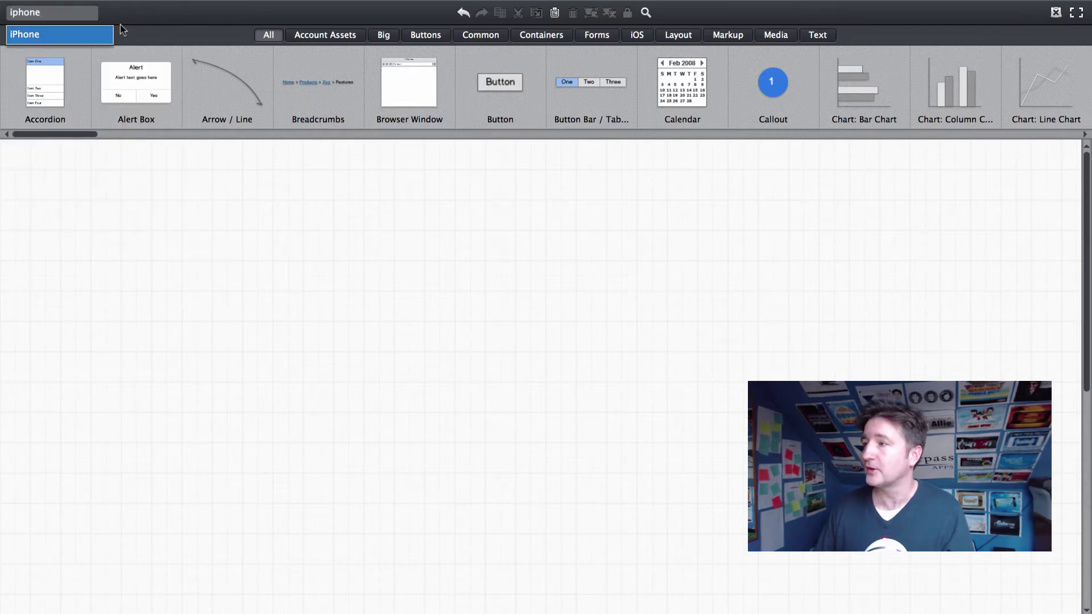
{"action": "key", "text": "Return"}
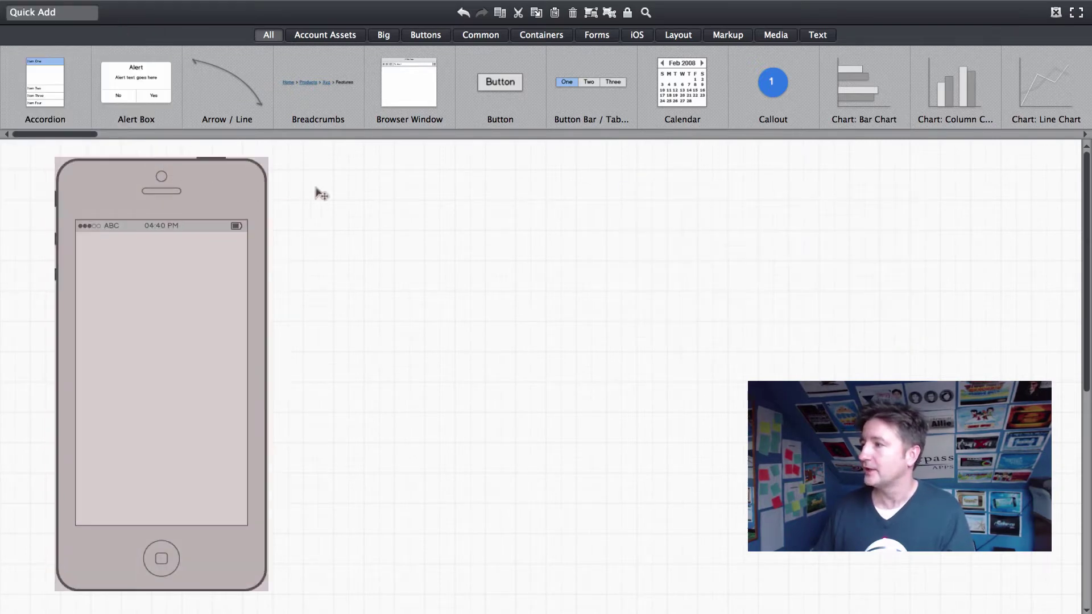
{"action": "left_click_drag", "start_coordinate": [319, 194], "coordinate": [293, 176]}
{"action": "left_click", "coordinate": [446, 193]}
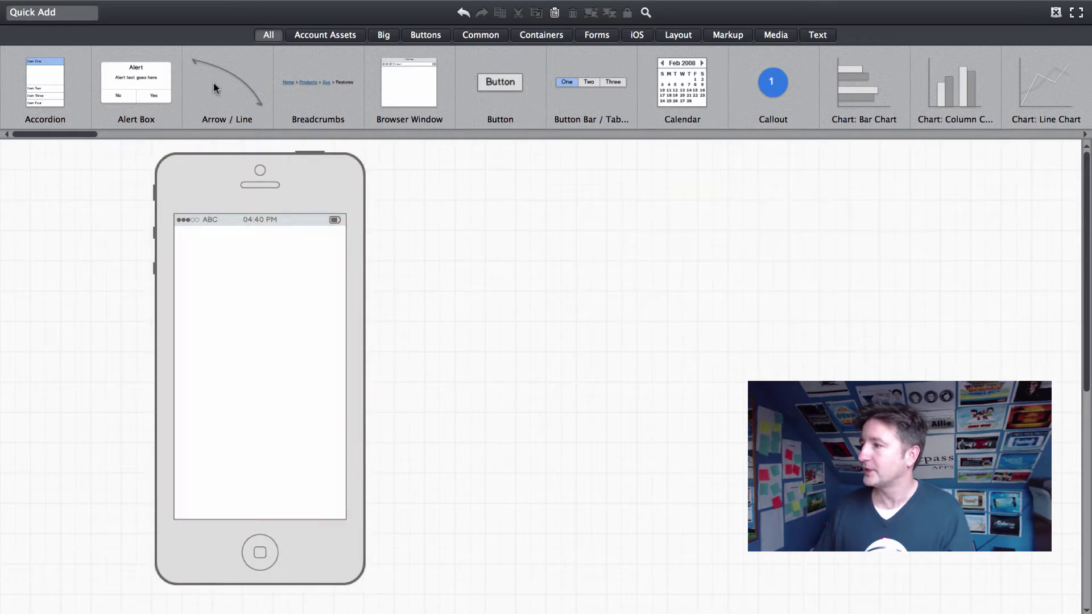
Place a text label at the top of the phone screen reading 'Ear Spy'.
{"action": "left_click", "coordinate": [84, 16]}
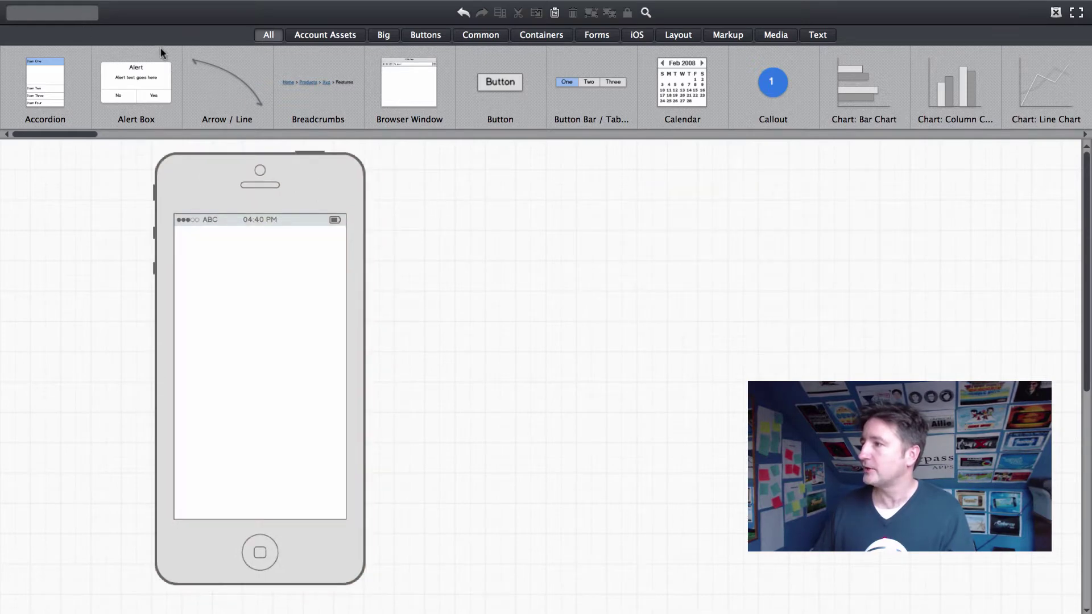
{"action": "type", "text": "label"}
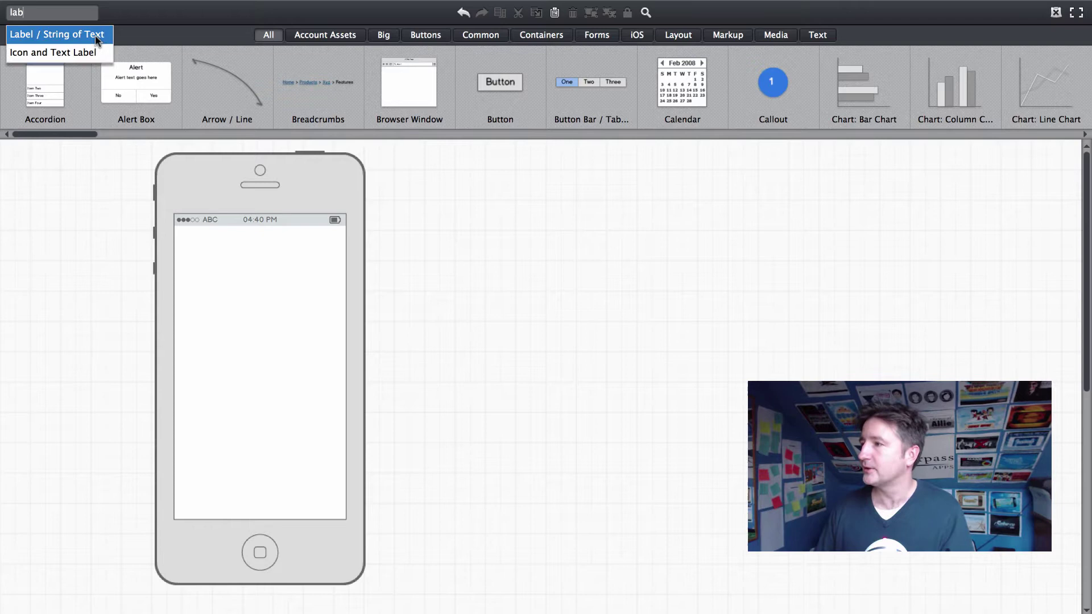
{"action": "left_click", "coordinate": [97, 36]}
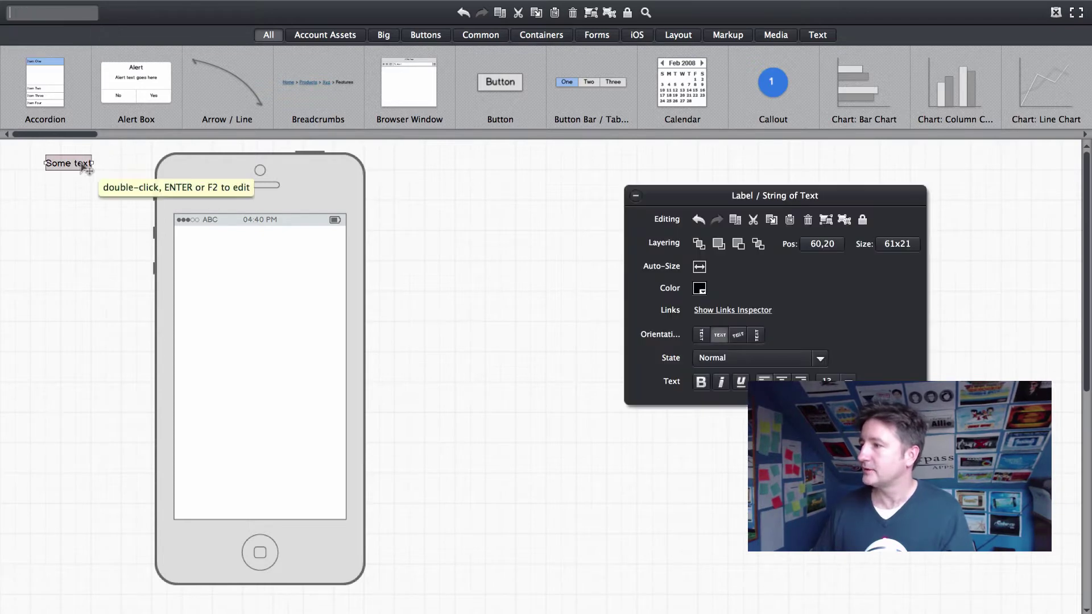
{"action": "left_click_drag", "start_coordinate": [85, 165], "coordinate": [211, 247]}
{"action": "double_click", "coordinate": [256, 247]}
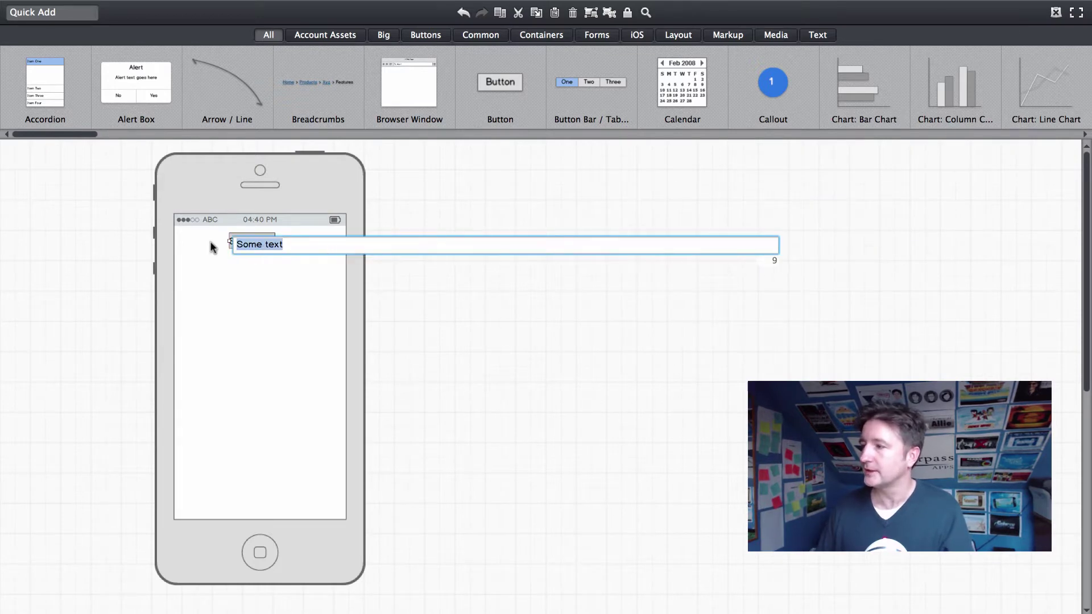
{"action": "type", "text": "Ear Spy"}
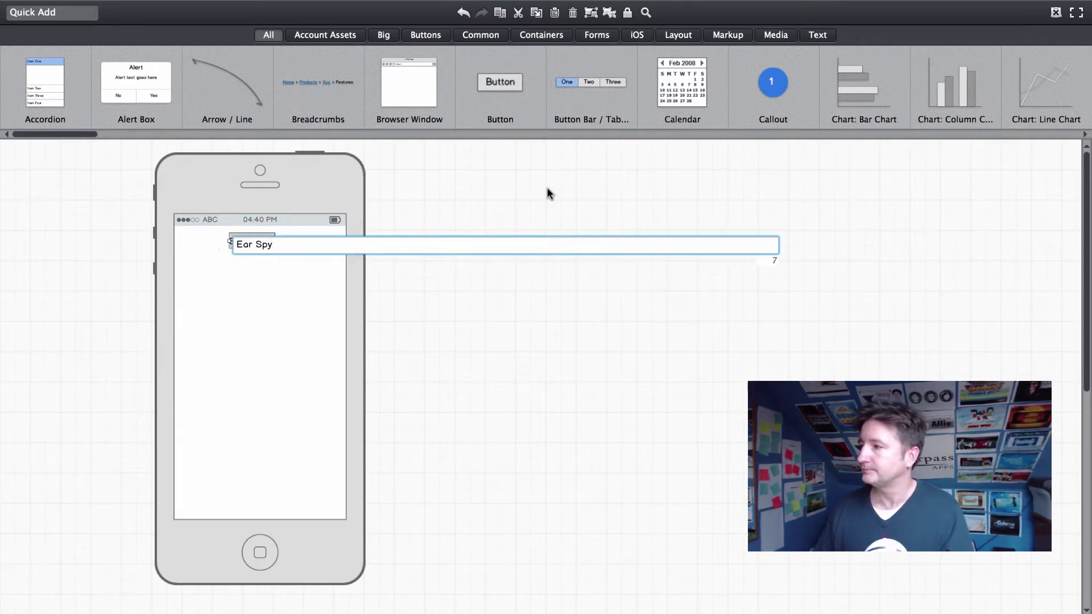
{"action": "key", "text": "Return"}
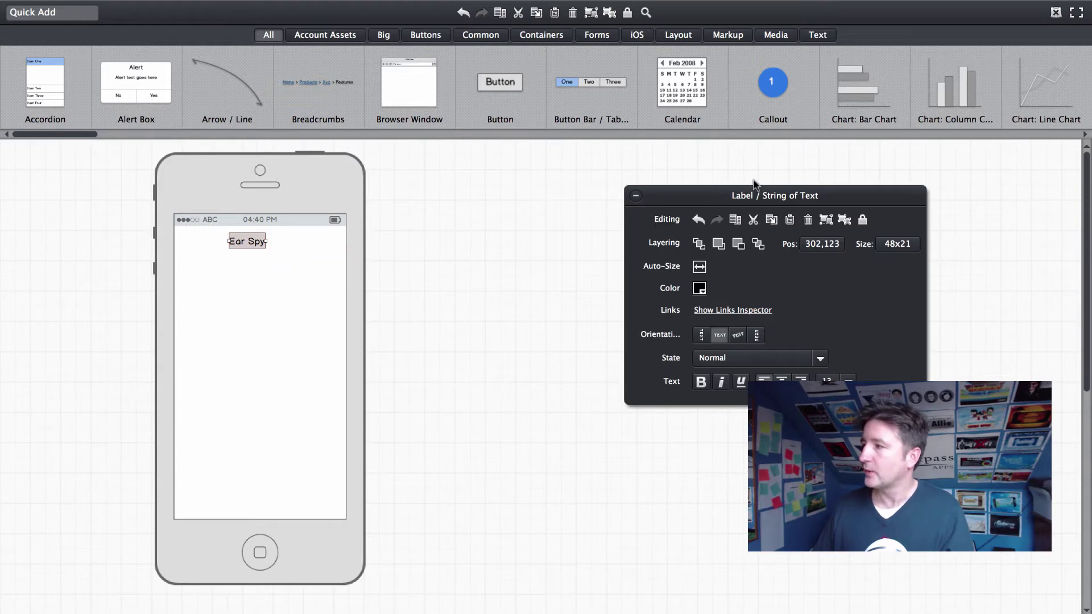
Set the Ear Spy label's font size to 20.
{"action": "left_click_drag", "start_coordinate": [752, 195], "coordinate": [665, 195]}
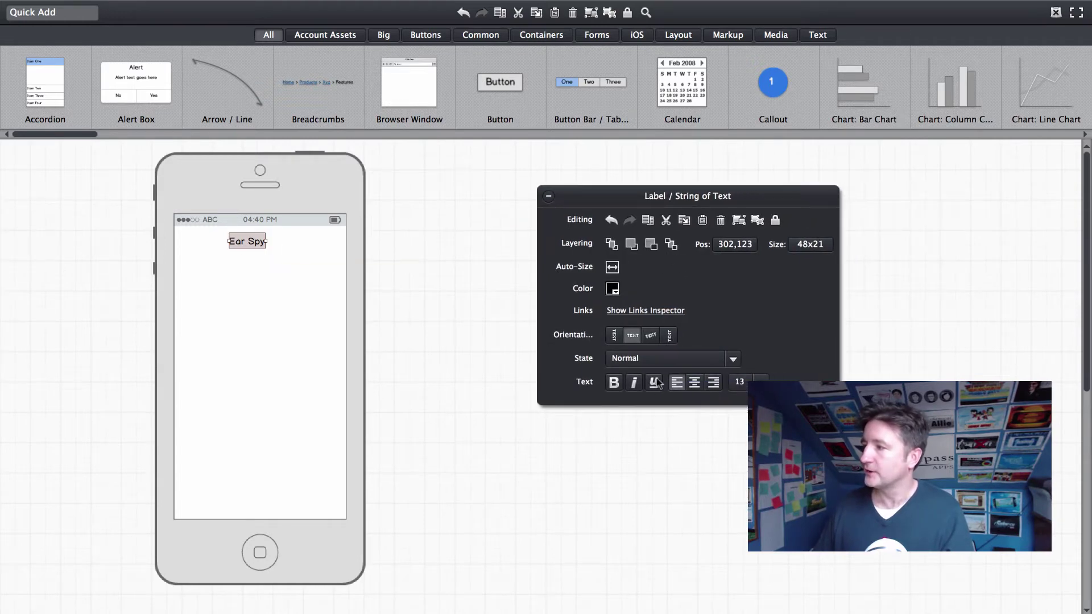
{"action": "left_click", "coordinate": [760, 380]}
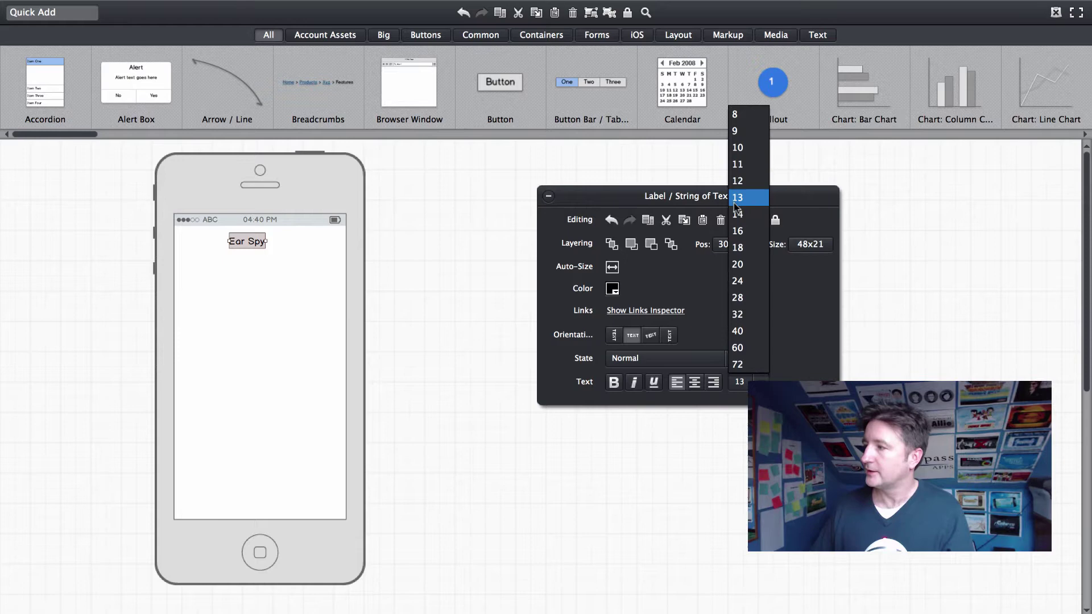
{"action": "left_click", "coordinate": [745, 265]}
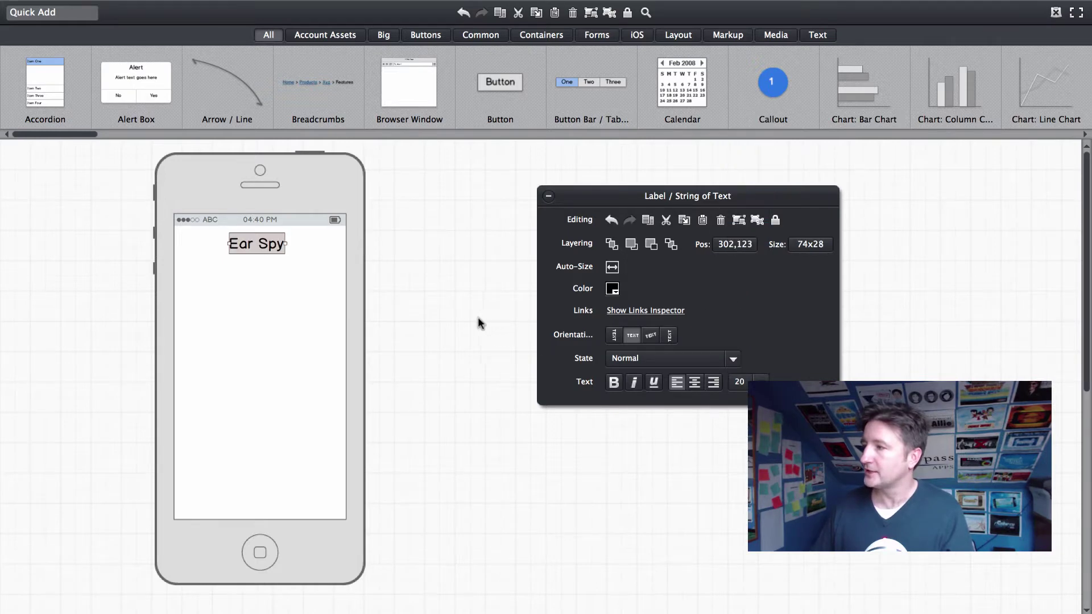
{"action": "left_click", "coordinate": [478, 317]}
{"action": "left_click", "coordinate": [304, 282]}
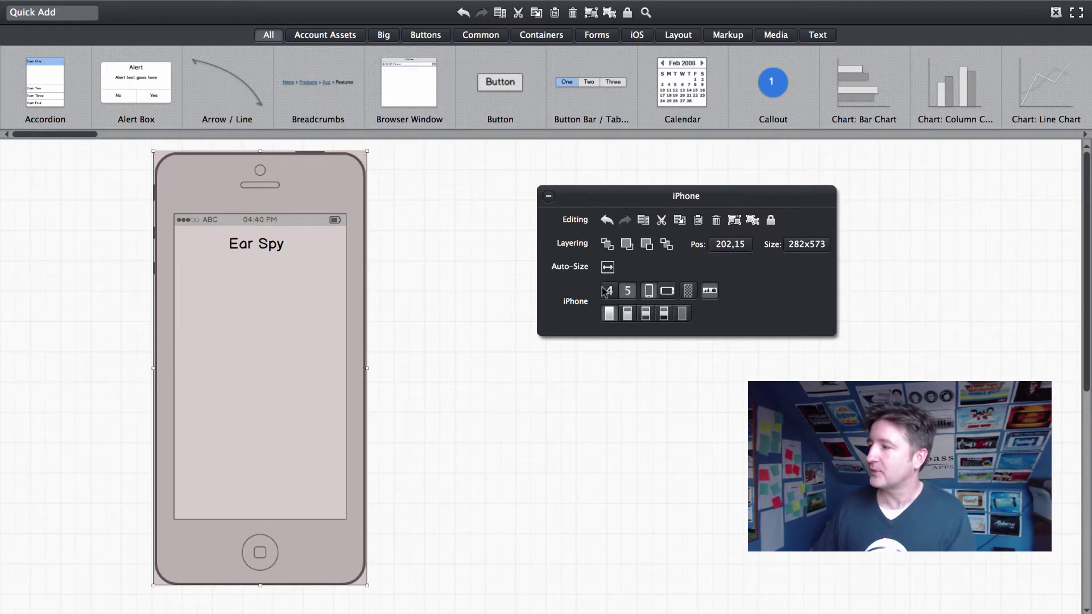
Apply the second background pattern to the iPhone, adding a grey title bar behind Ear Spy.
{"action": "left_click", "coordinate": [628, 314]}
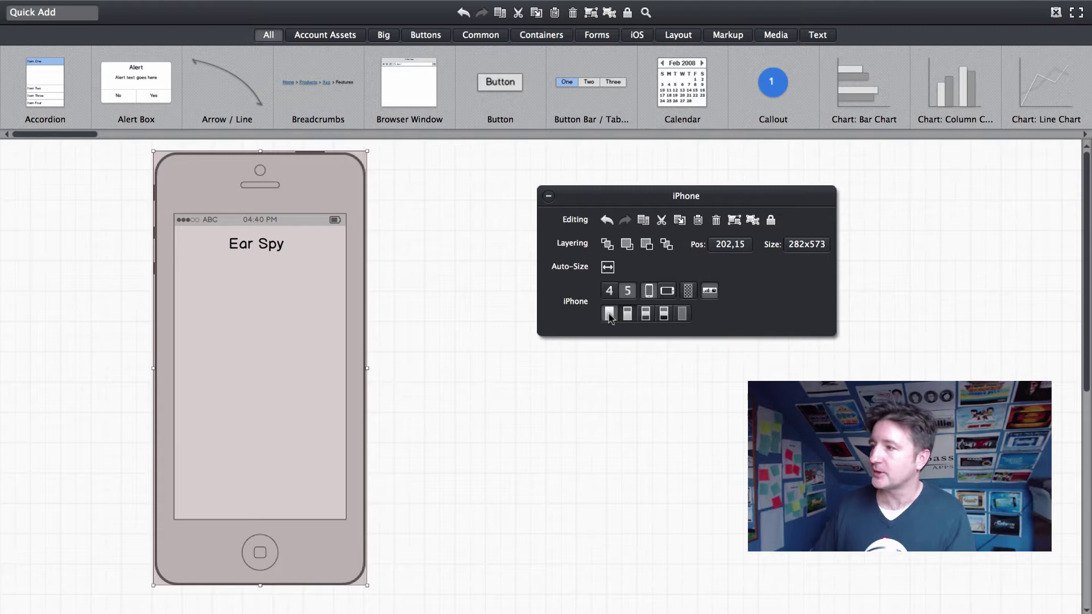
{"action": "left_click", "coordinate": [280, 254]}
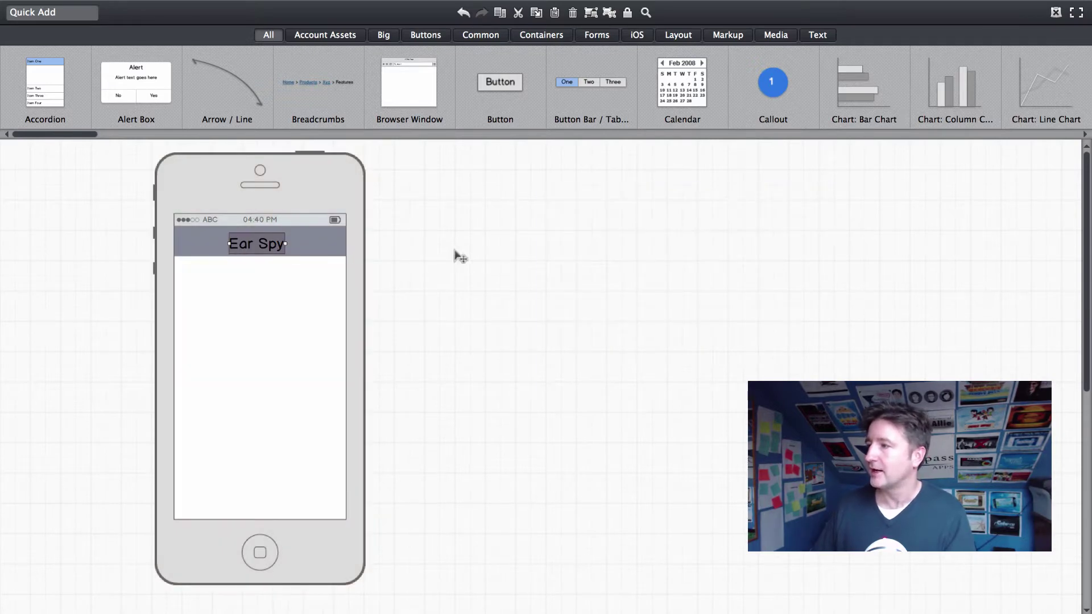
{"action": "left_click", "coordinate": [456, 254]}
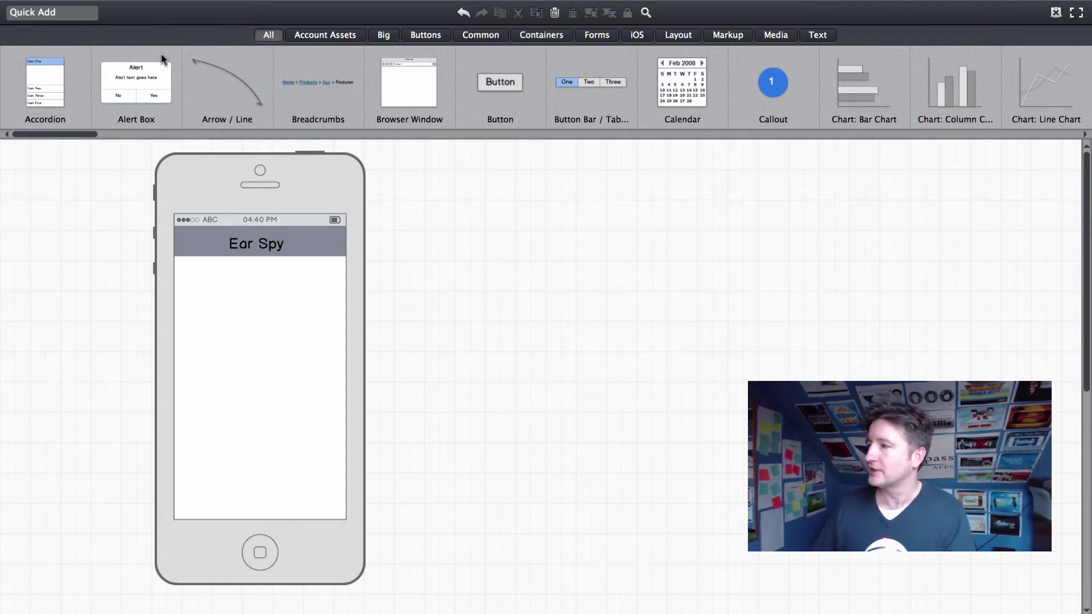
Place a geometric shape circle from Containers below the title and enlarge it.
{"action": "left_click", "coordinate": [59, 14]}
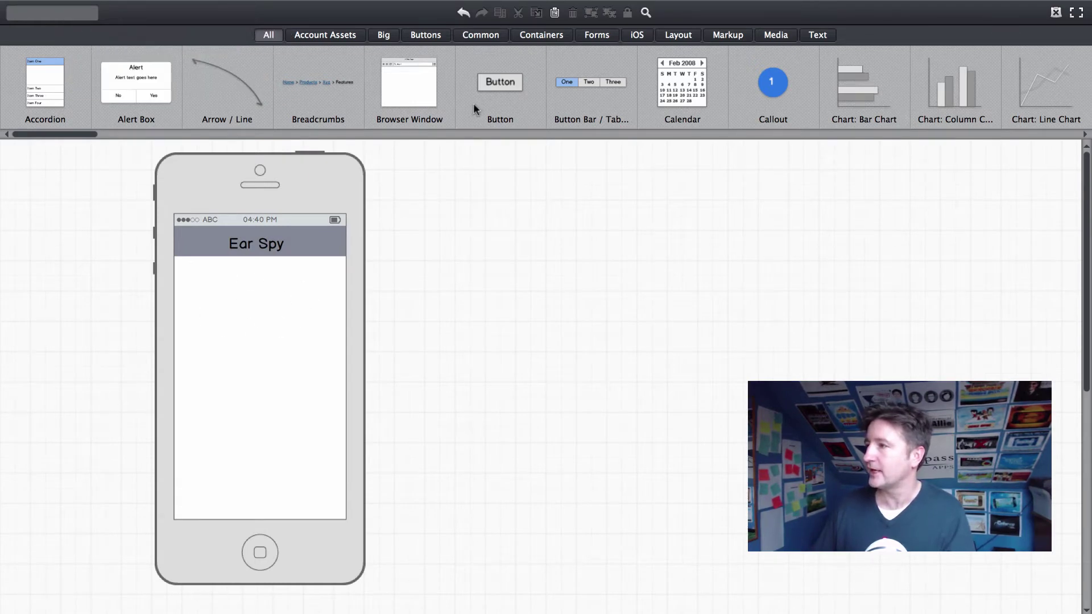
{"action": "left_click", "coordinate": [531, 36]}
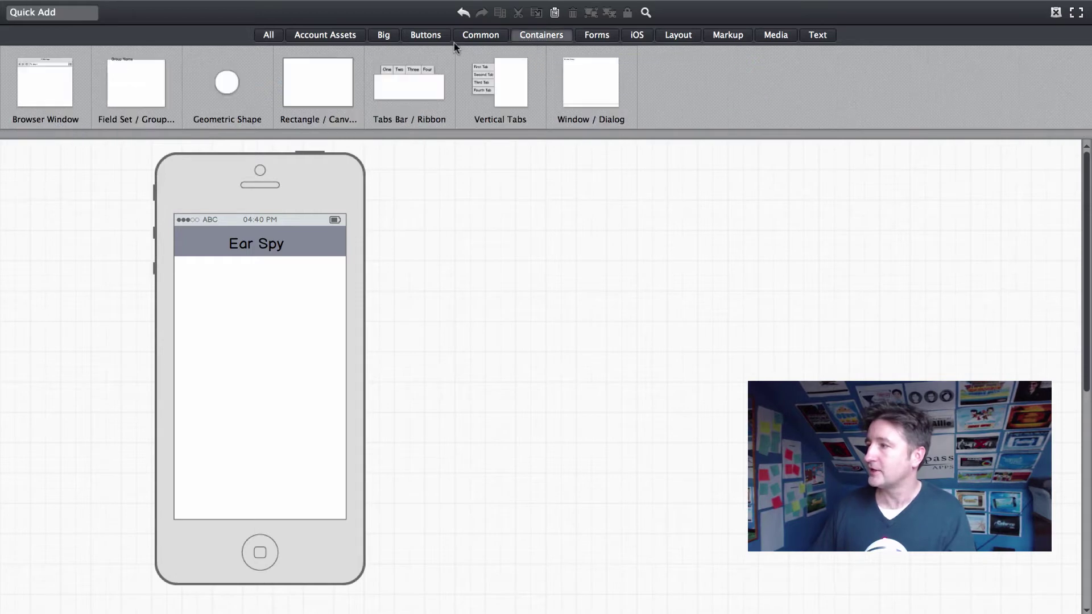
{"action": "left_click_drag", "start_coordinate": [224, 104], "coordinate": [255, 260]}
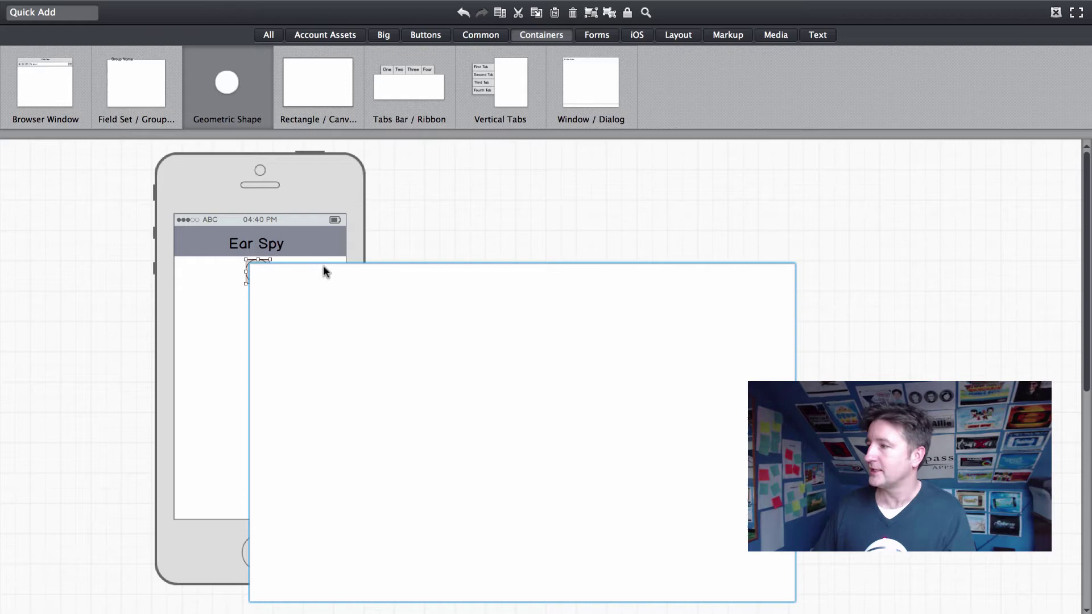
{"action": "left_click_drag", "start_coordinate": [259, 279], "coordinate": [210, 272]}
{"action": "left_click_drag", "start_coordinate": [273, 316], "coordinate": [306, 359]}
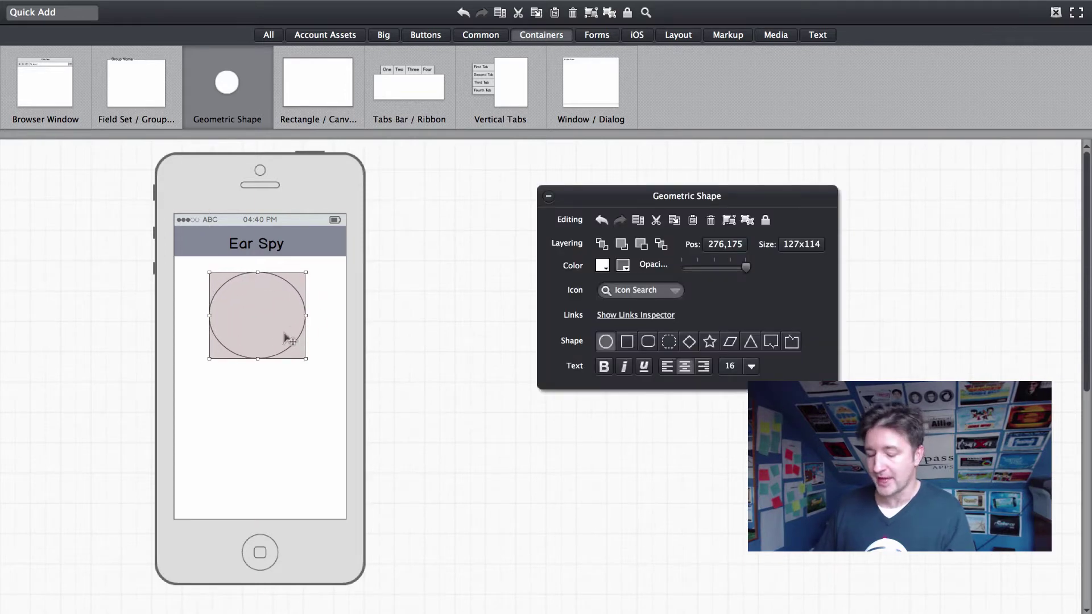
{"action": "left_click", "coordinate": [421, 287]}
Duplicate the circle three times, resizing the copies into concentric rings.
{"action": "left_click", "coordinate": [280, 316]}
{"action": "key", "text": "super+d"}
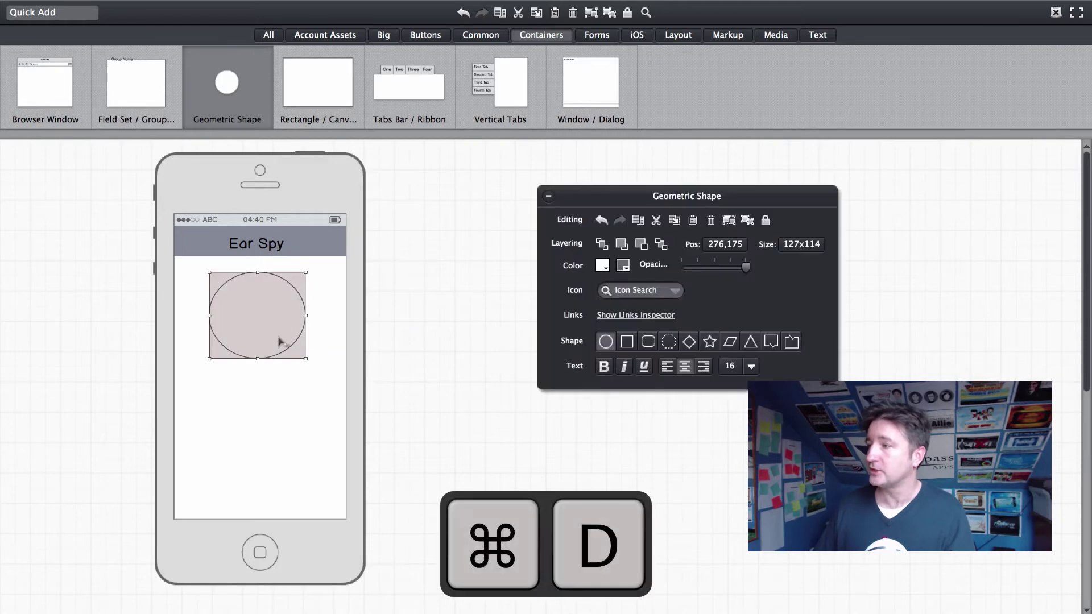
{"action": "left_click_drag", "start_coordinate": [321, 373], "coordinate": [287, 345]}
{"action": "key", "text": "super+d"}
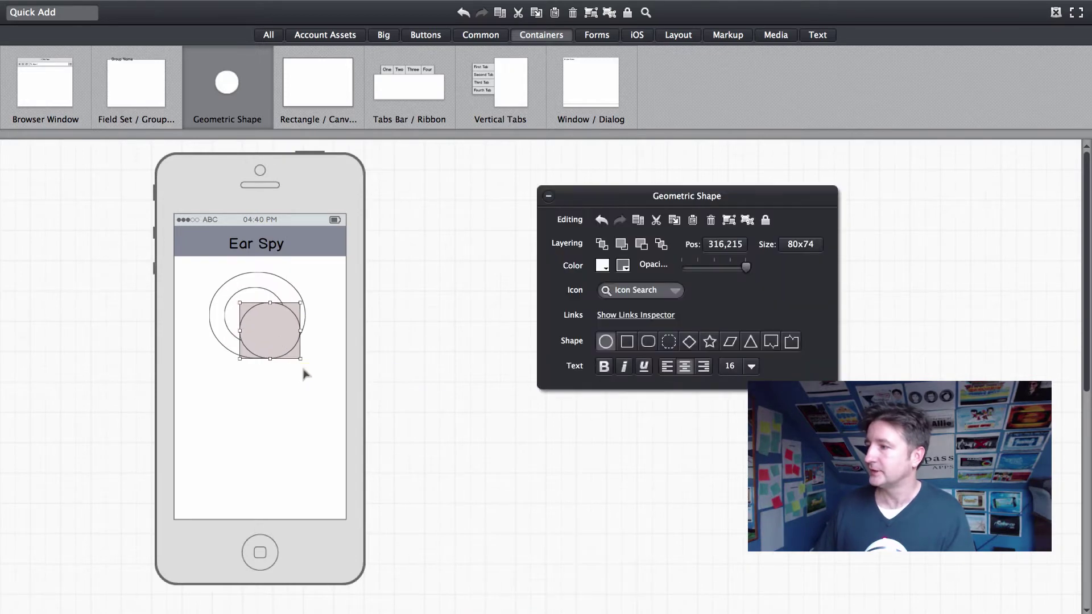
{"action": "left_click_drag", "start_coordinate": [298, 357], "coordinate": [272, 332]}
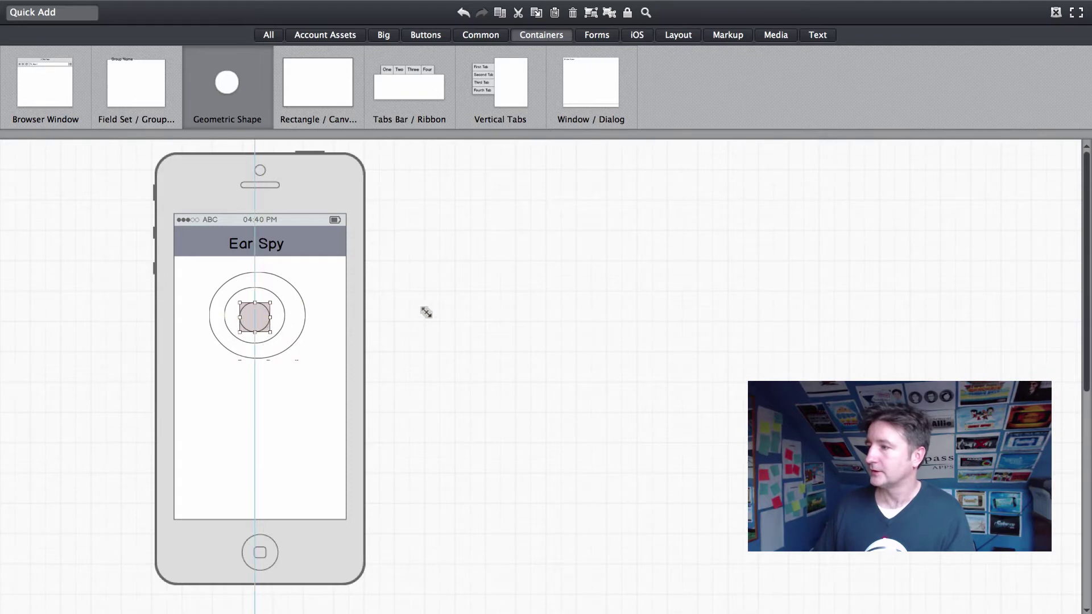
{"action": "left_click", "coordinate": [281, 353]}
{"action": "key", "text": "super+d"}
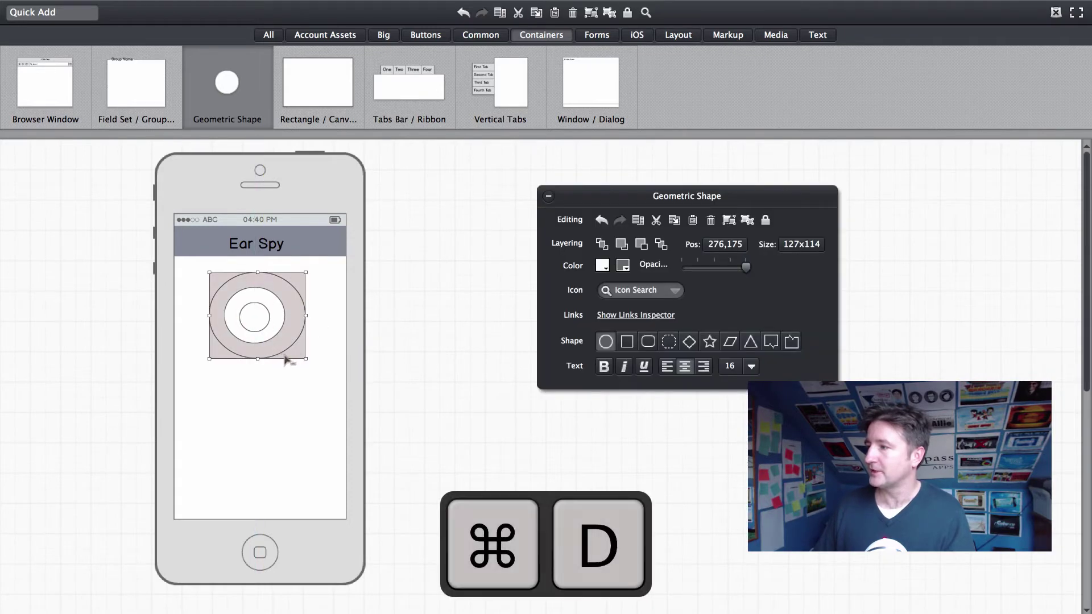
{"action": "left_click_drag", "start_coordinate": [281, 346], "coordinate": [315, 373]}
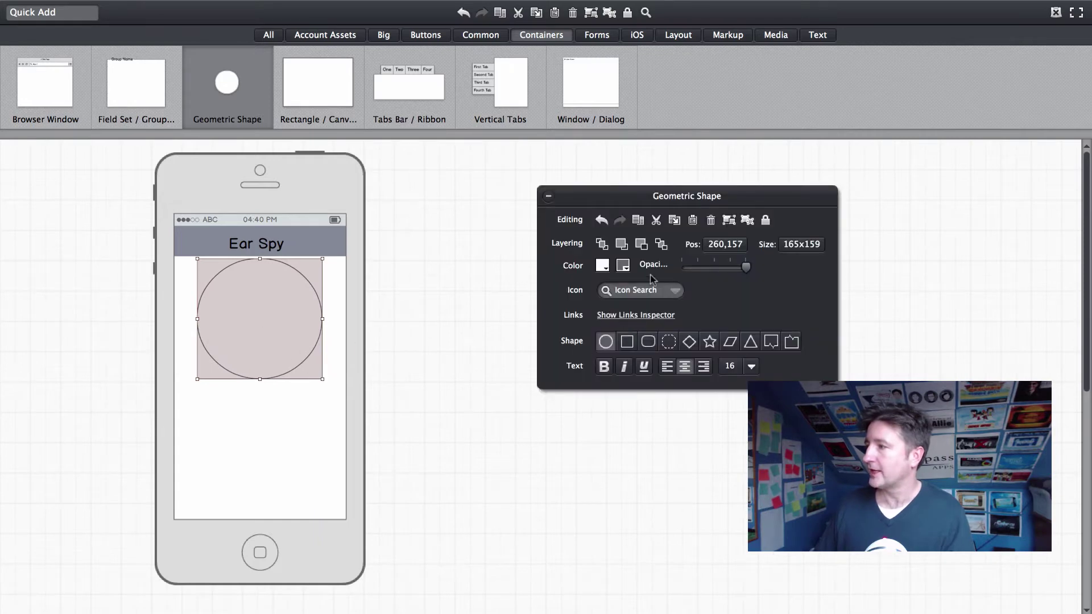
Reorder layers so the big circle sits behind the smaller ones, with the phone behind everything.
{"action": "left_click", "coordinate": [642, 246]}
{"action": "left_click", "coordinate": [642, 245]}
{"action": "left_click", "coordinate": [642, 246]}
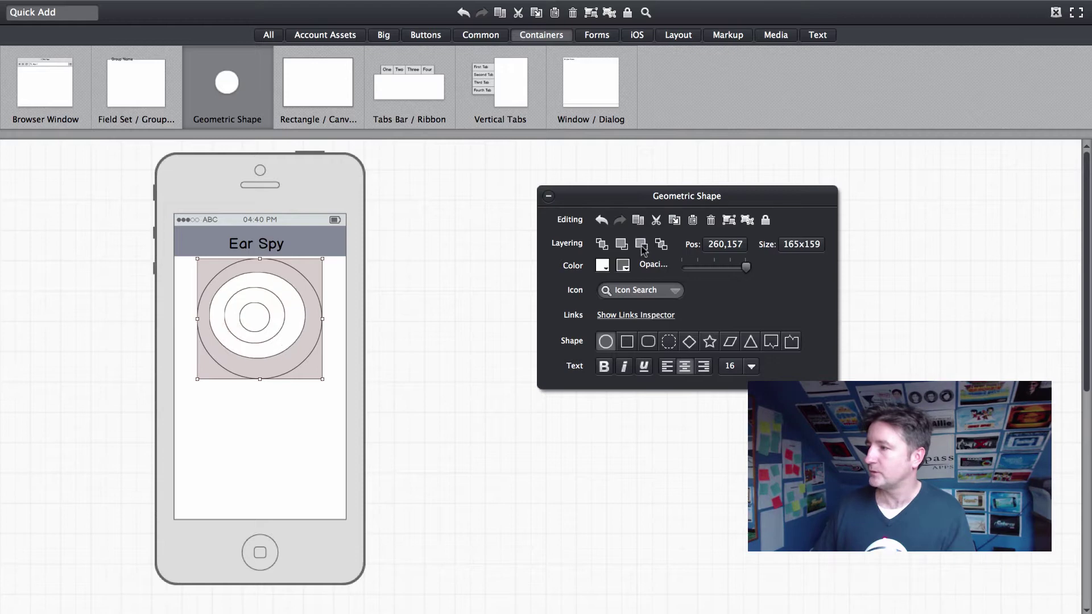
{"action": "left_click", "coordinate": [642, 245]}
{"action": "left_click", "coordinate": [482, 302]}
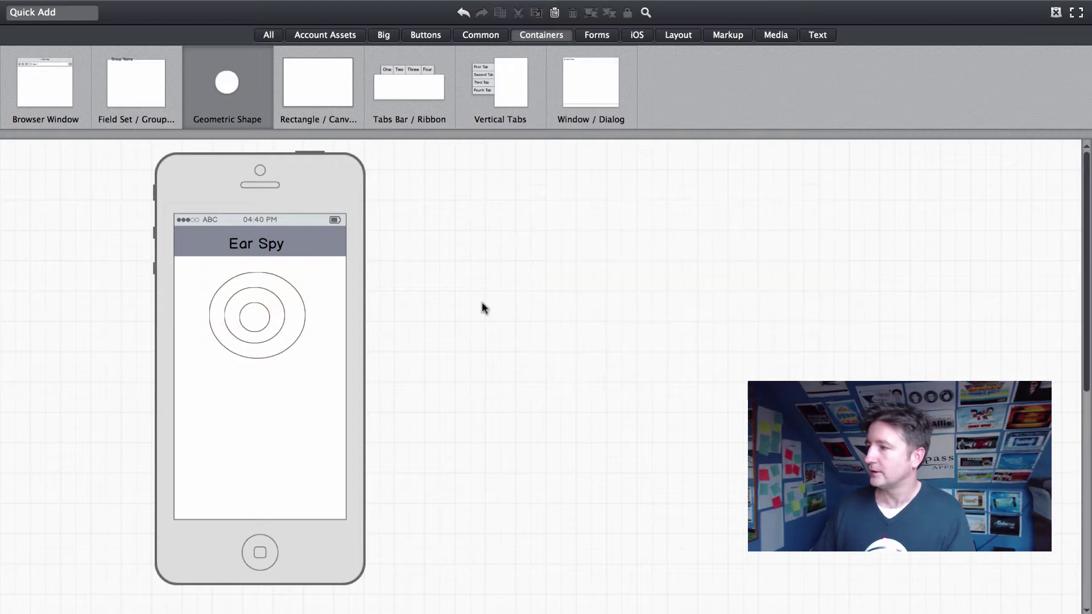
{"action": "left_click", "coordinate": [319, 297]}
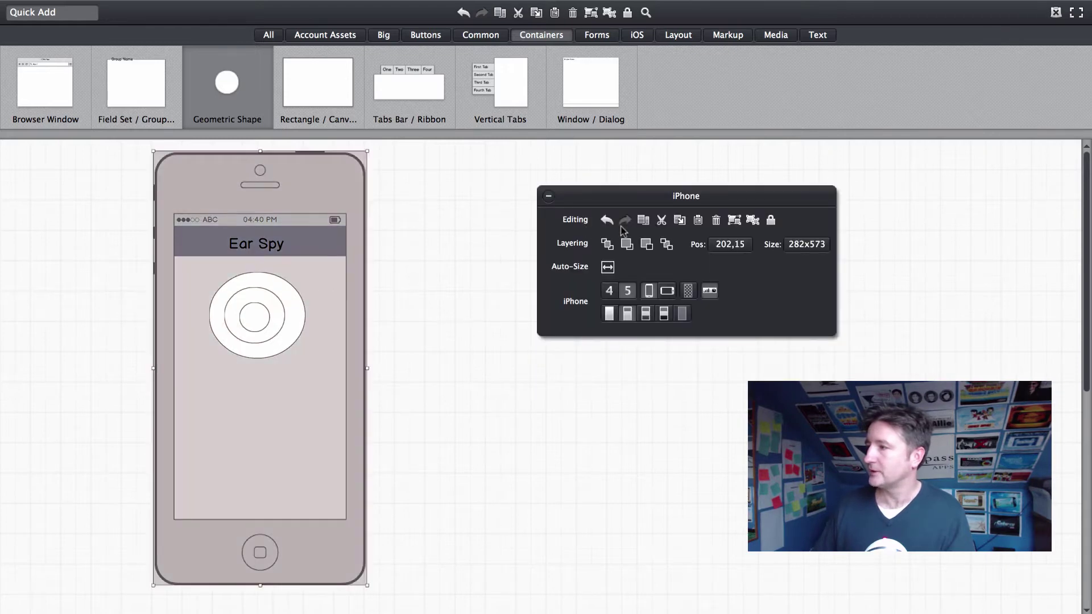
{"action": "left_click", "coordinate": [627, 244]}
{"action": "left_click", "coordinate": [647, 244]}
{"action": "left_click", "coordinate": [647, 244]}
{"action": "left_click", "coordinate": [444, 321]}
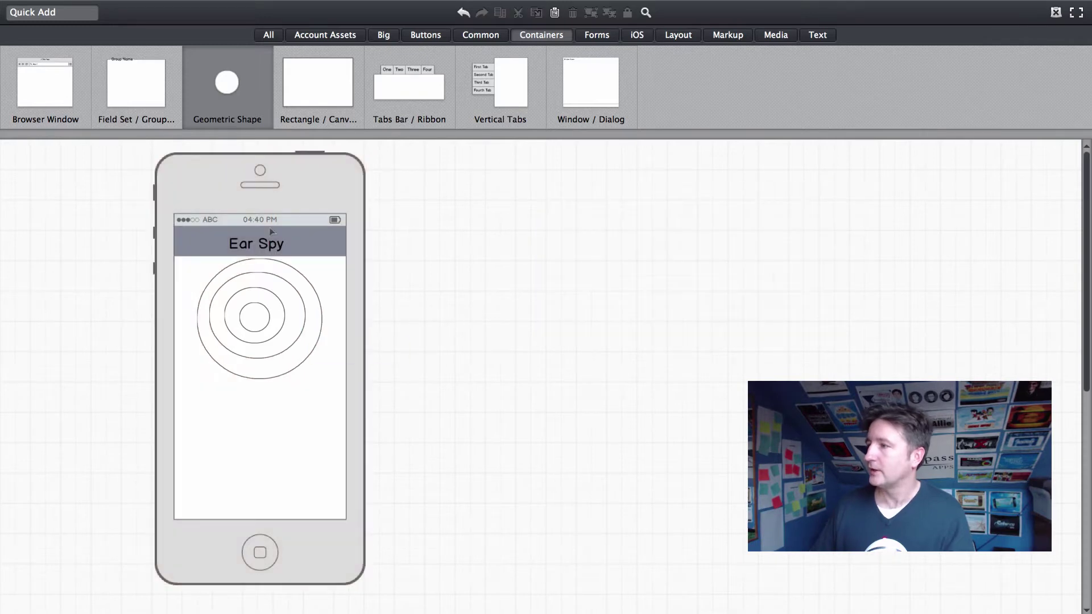
Add a vertical slider via Quick Add 'slider' and position it beside the circles.
{"action": "left_click", "coordinate": [61, 14]}
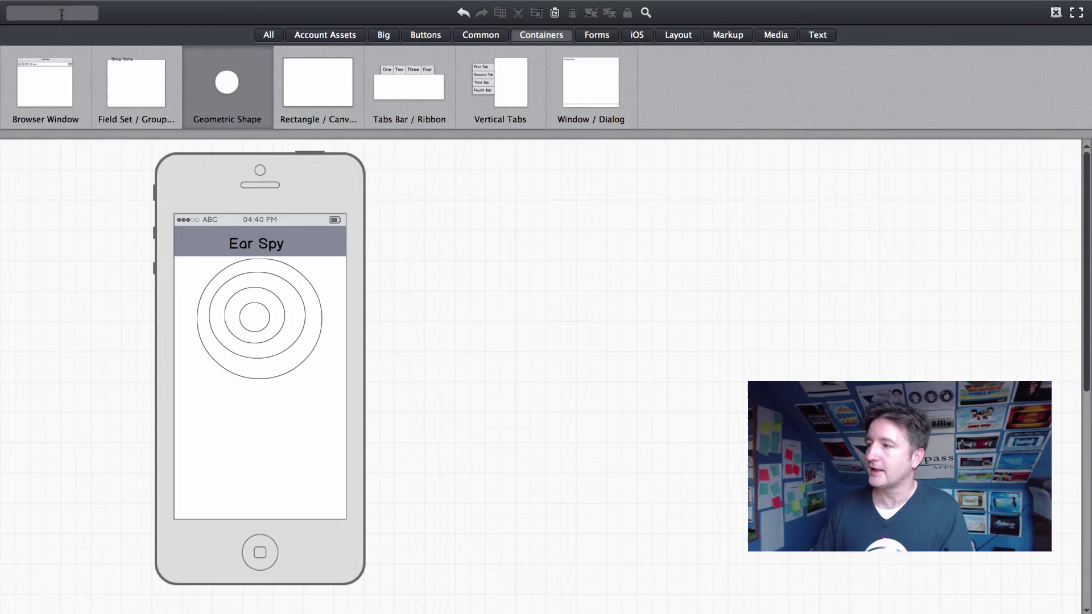
{"action": "type", "text": "slider"}
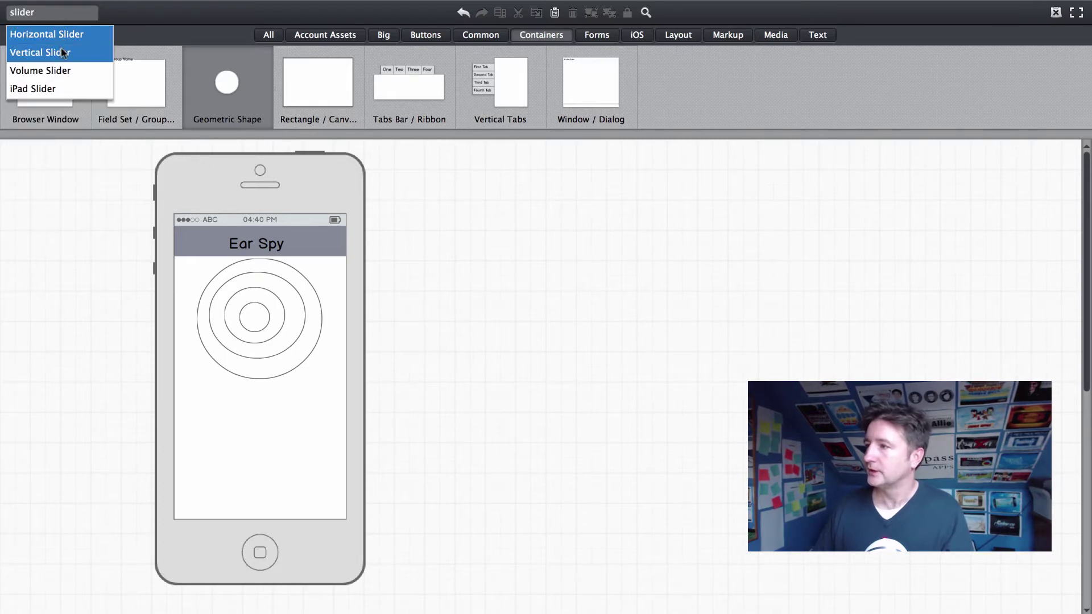
{"action": "left_click", "coordinate": [63, 52]}
{"action": "left_click_drag", "start_coordinate": [54, 173], "coordinate": [200, 370]}
{"action": "left_click", "coordinate": [478, 247]}
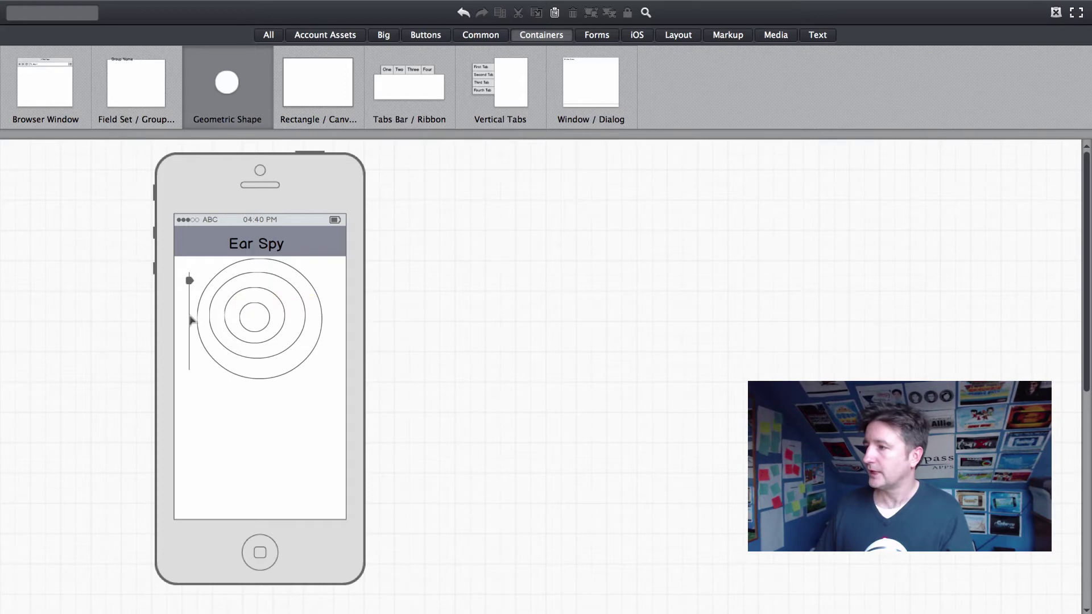
{"action": "left_click", "coordinate": [191, 320]}
{"action": "left_click_drag", "start_coordinate": [197, 323], "coordinate": [203, 462]}
Duplicate the slider into a row of five and centre the row beneath the circles.
{"action": "key", "text": "super+d"}
{"action": "key", "text": "super+d"}
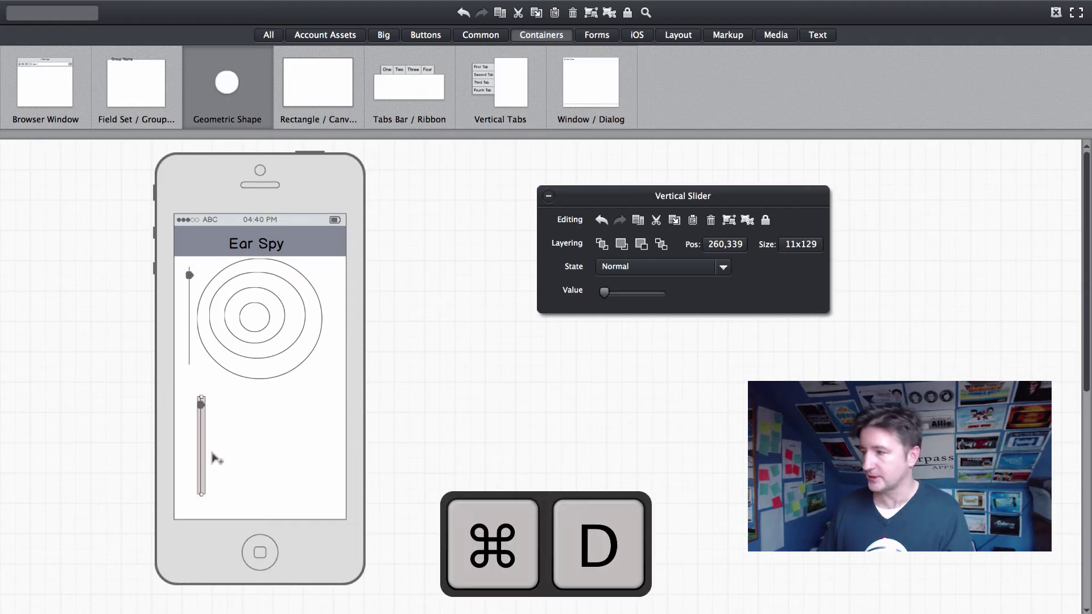
{"action": "left_click_drag", "start_coordinate": [213, 529], "coordinate": [233, 423]}
{"action": "key", "text": "super+d"}
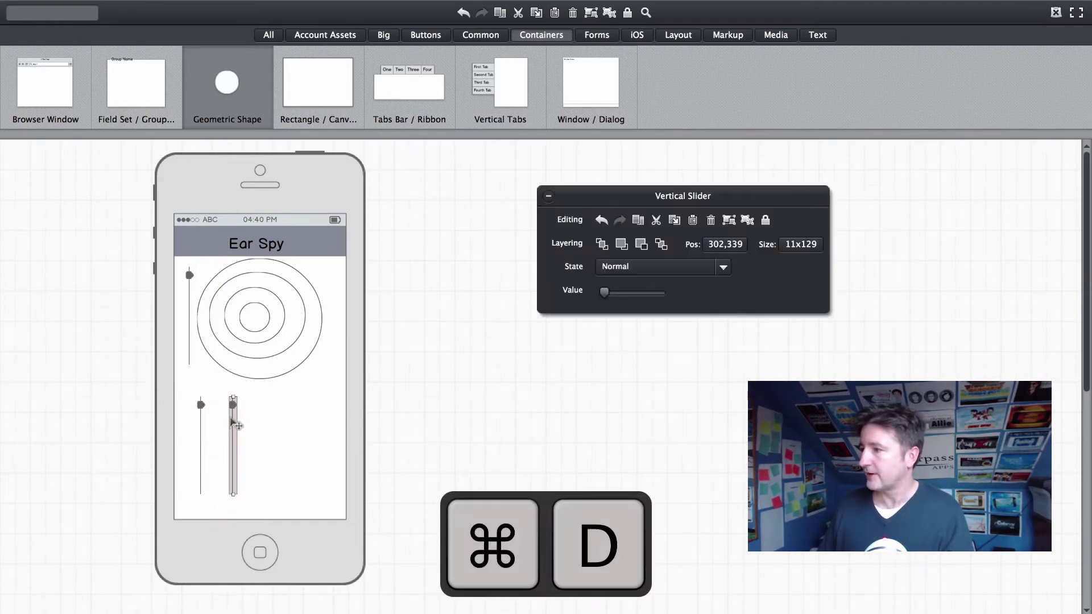
{"action": "key", "text": "super+d"}
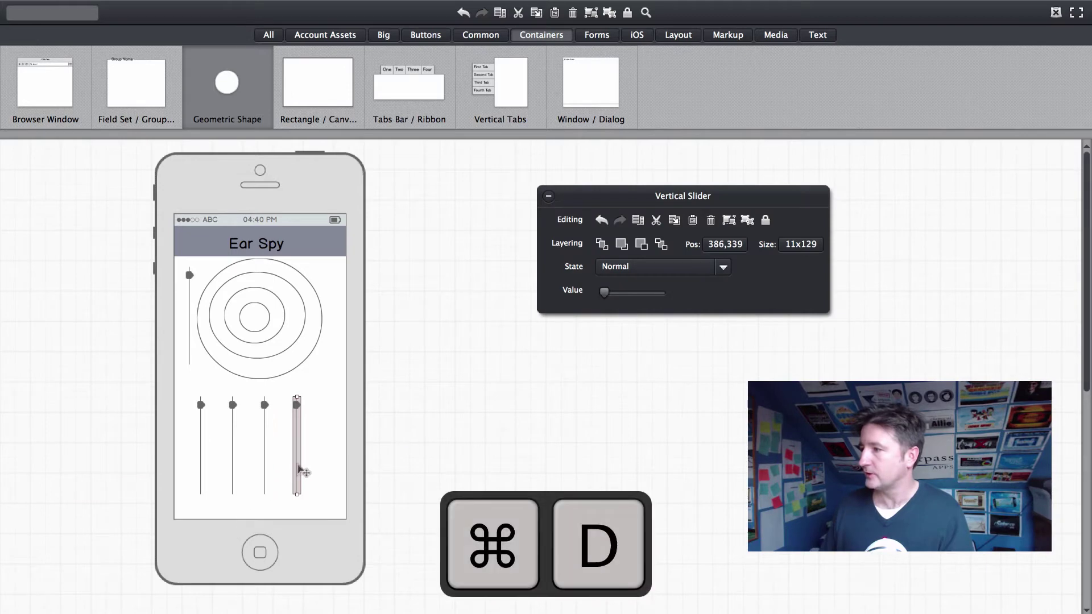
{"action": "key", "text": "super+d"}
{"action": "left_click_drag", "start_coordinate": [137, 382], "coordinate": [371, 512]}
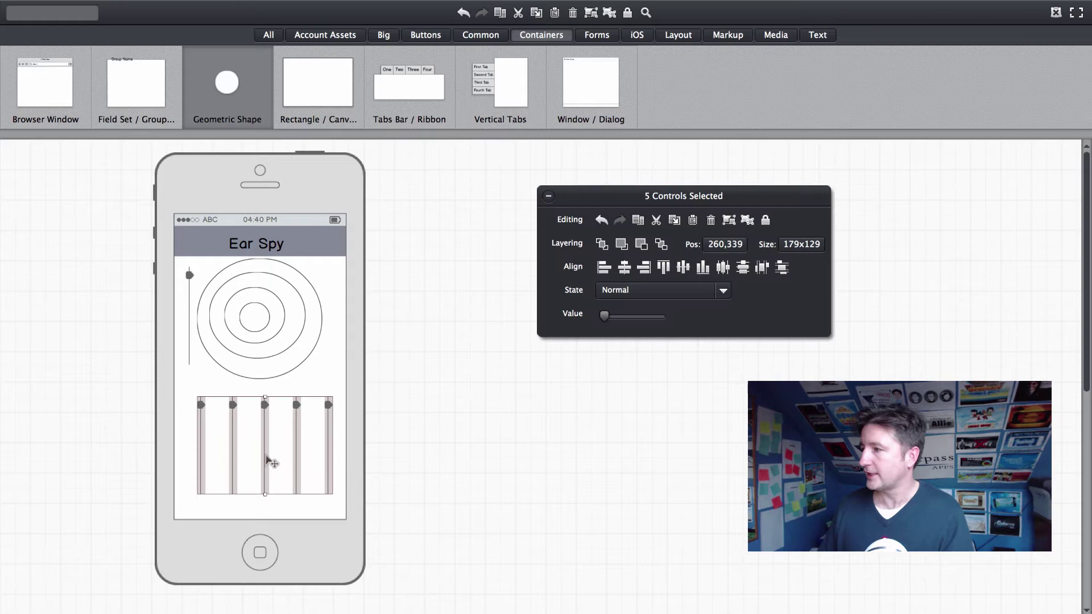
{"action": "left_click_drag", "start_coordinate": [268, 455], "coordinate": [255, 478]}
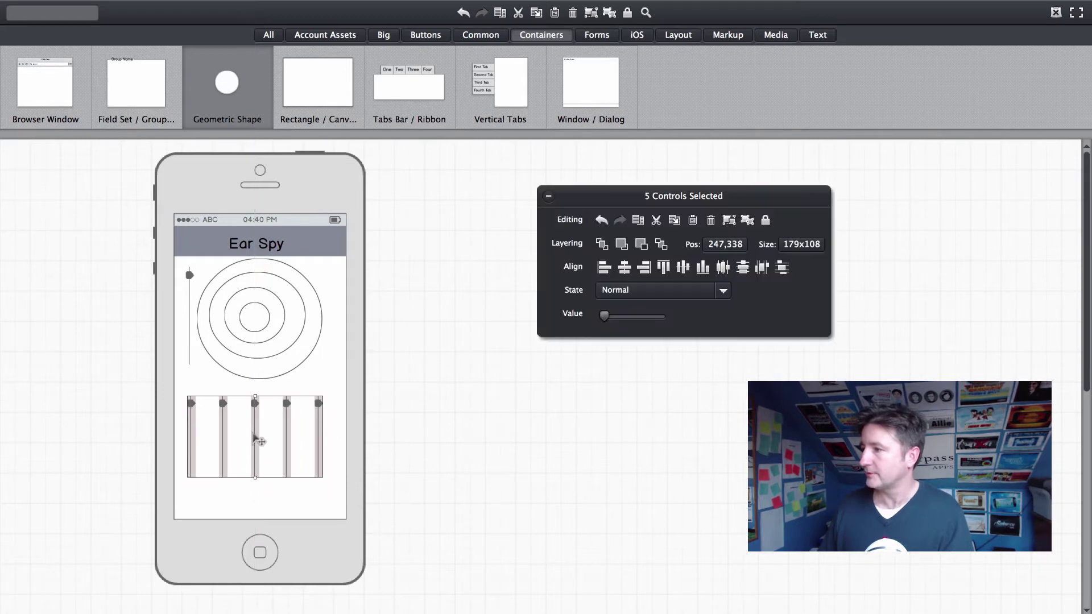
{"action": "left_click_drag", "start_coordinate": [256, 439], "coordinate": [258, 452]}
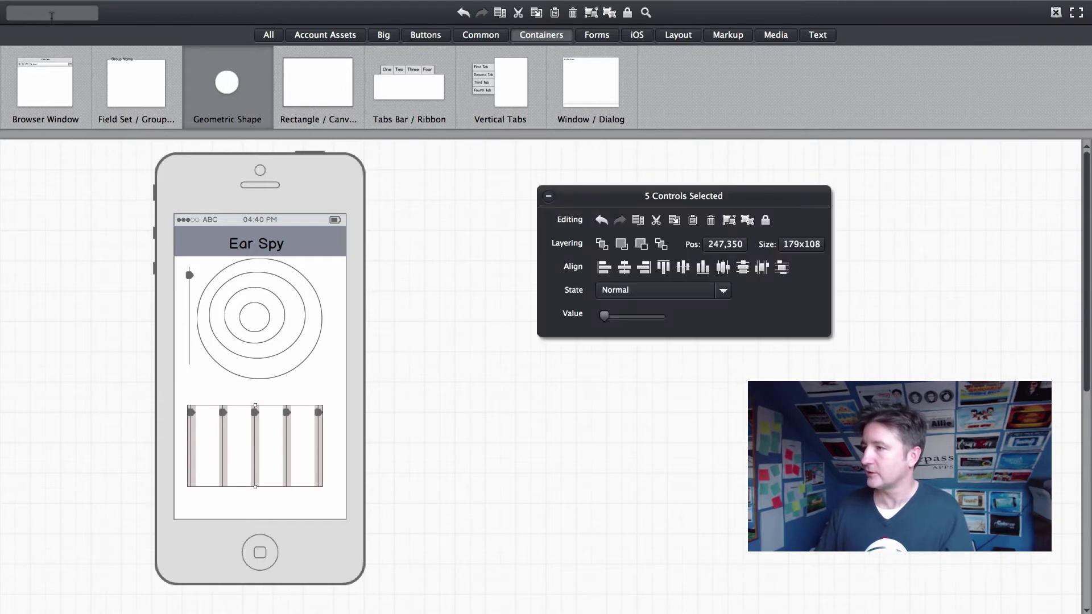
Add a text label just above the slider row and change its text to 'Equalizer'.
{"action": "left_click", "coordinate": [51, 16]}
{"action": "type", "text": "label"}
{"action": "key", "text": "Return"}
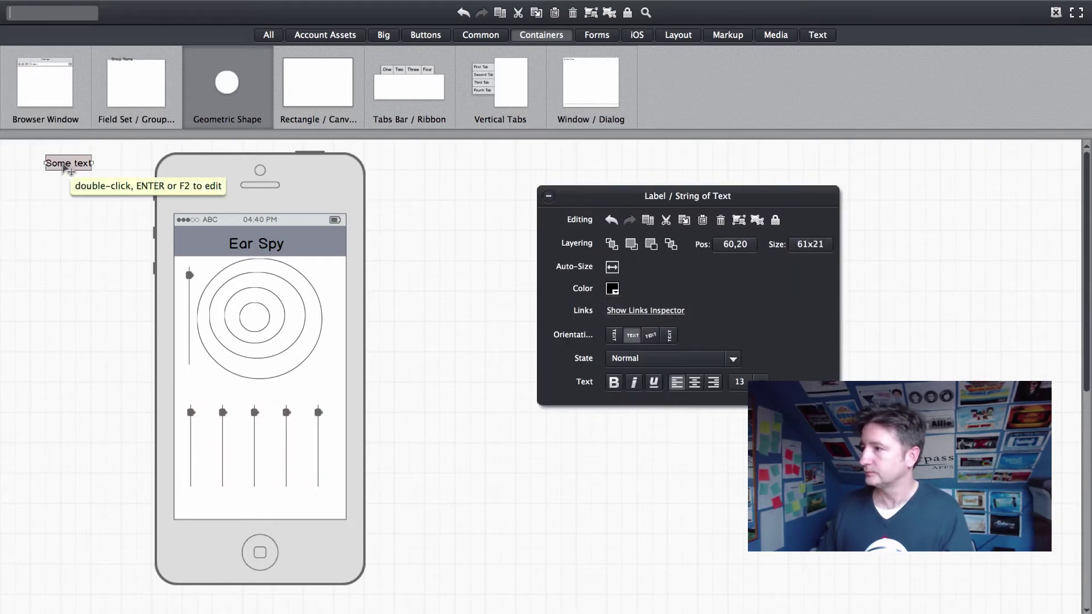
{"action": "left_click_drag", "start_coordinate": [66, 165], "coordinate": [205, 392]}
{"action": "double_click", "coordinate": [206, 389]}
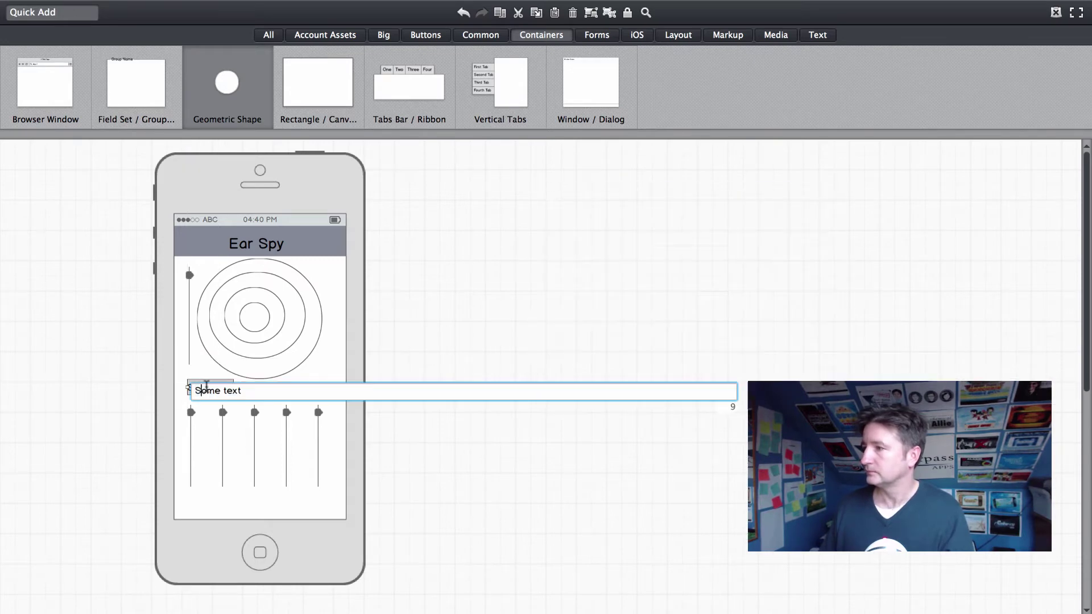
{"action": "left_click_drag", "start_coordinate": [262, 391], "coordinate": [186, 389]}
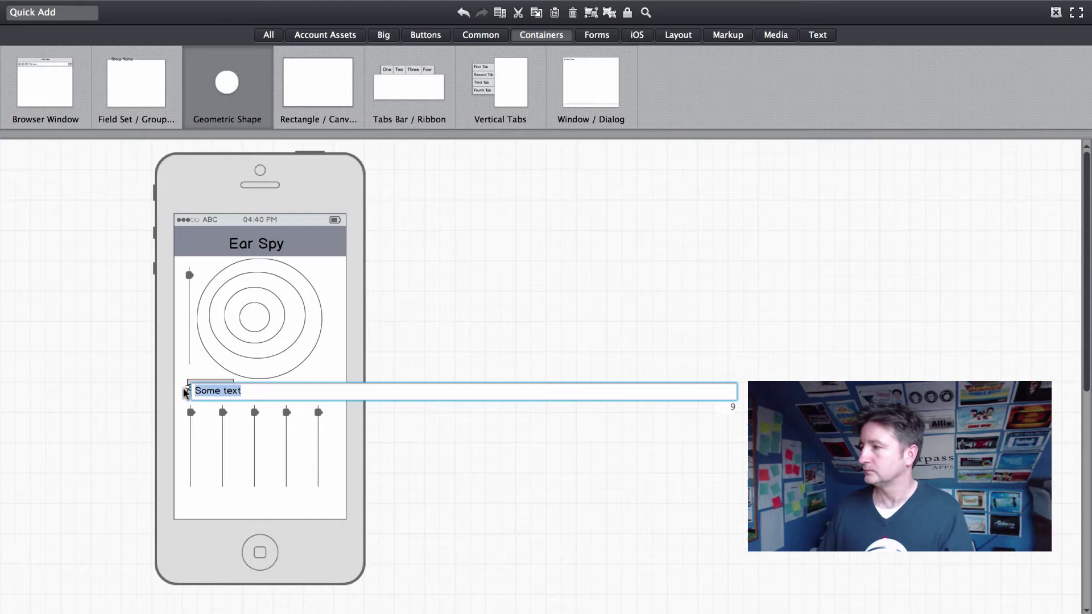
{"action": "type", "text": "Equalizer"}
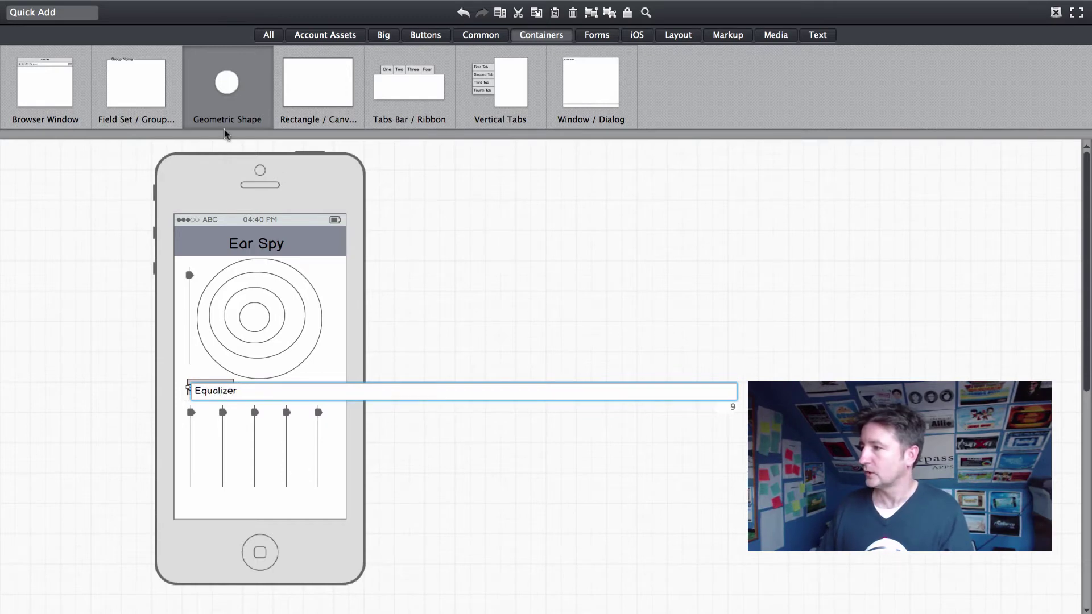
{"action": "key", "text": "Return"}
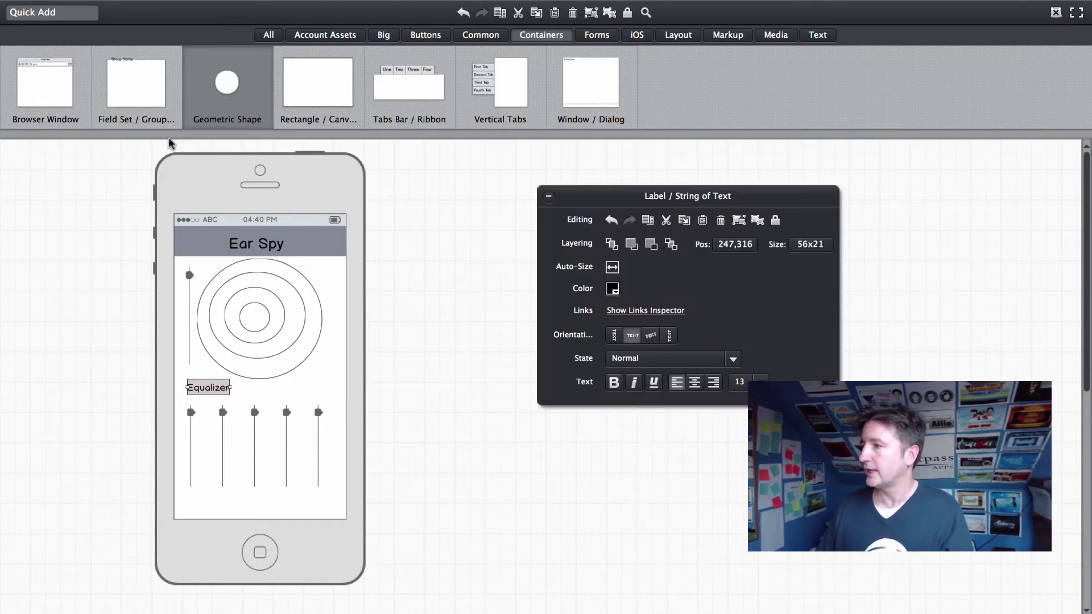
Add a rectangle at the bottom of the phone screen and shorten it into a thin bar.
{"action": "left_click", "coordinate": [35, 12]}
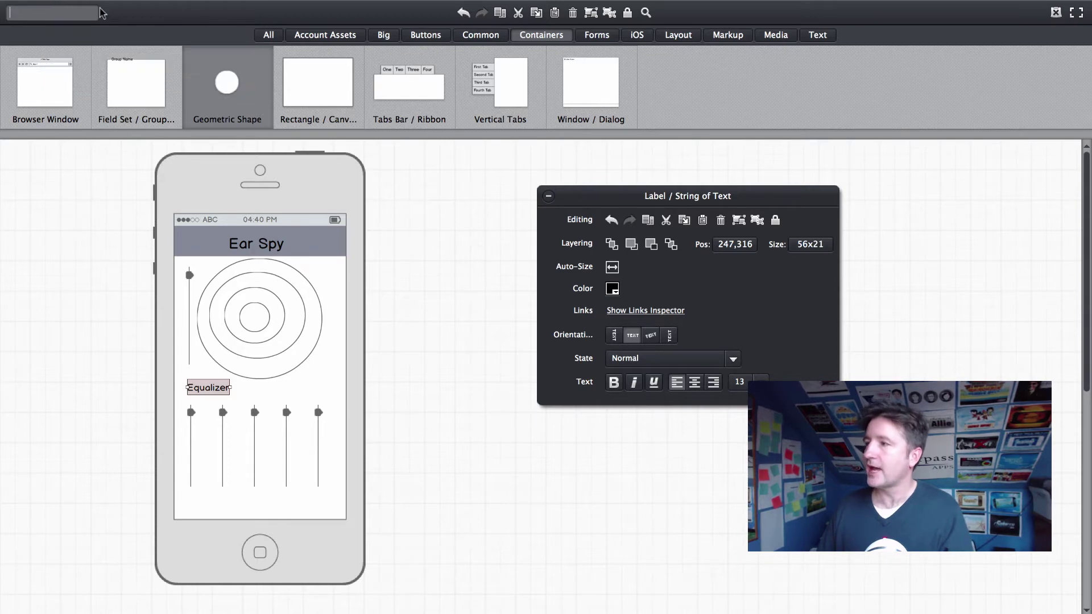
{"action": "left_click", "coordinate": [321, 93]}
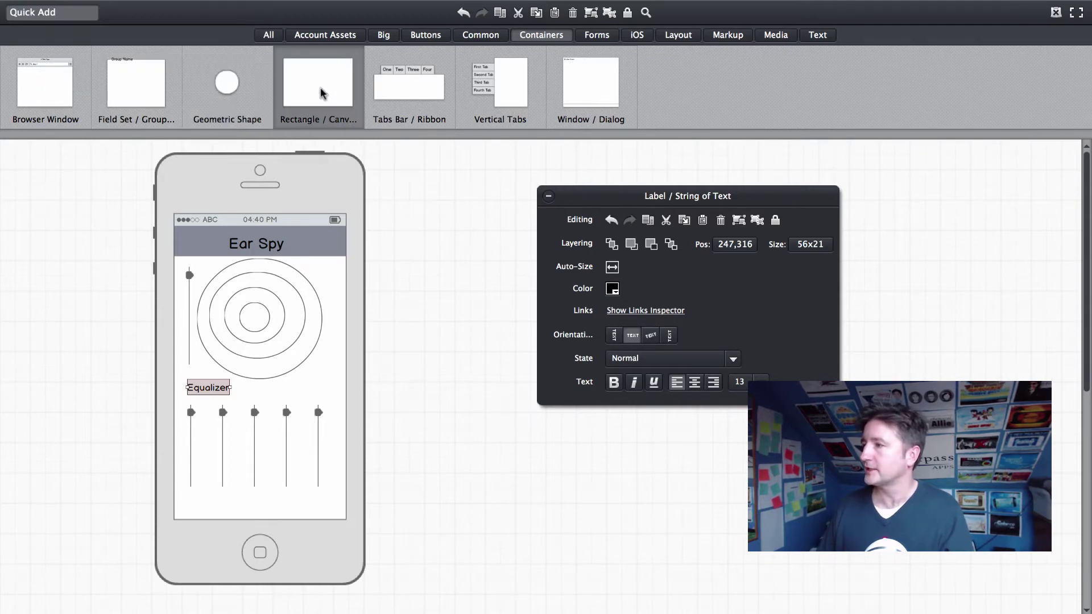
{"action": "left_click_drag", "start_coordinate": [318, 91], "coordinate": [174, 496]}
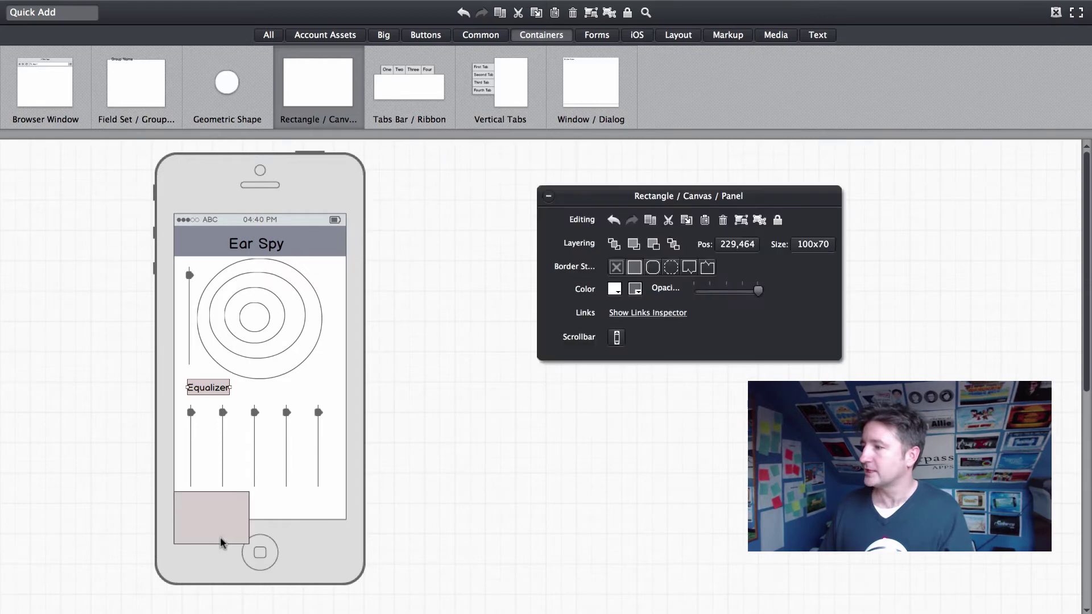
{"action": "left_click_drag", "start_coordinate": [212, 547], "coordinate": [343, 507]}
{"action": "left_click", "coordinate": [122, 370]}
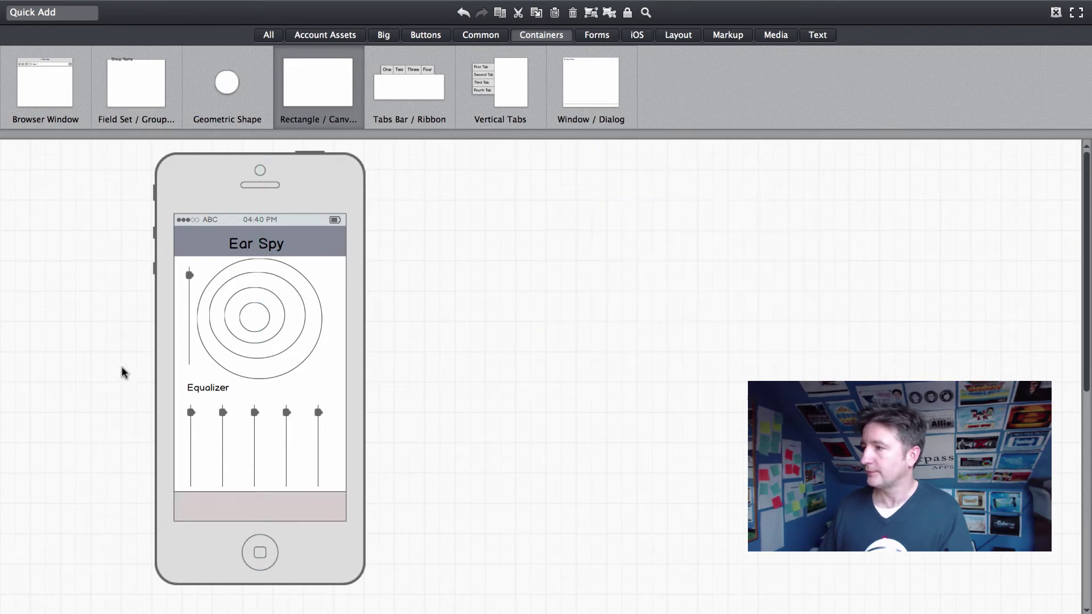
Duplicate the Equalizer label into the bottom bar and rename it 'Ad Space'.
{"action": "left_click", "coordinate": [208, 388]}
{"action": "key", "text": "super+d"}
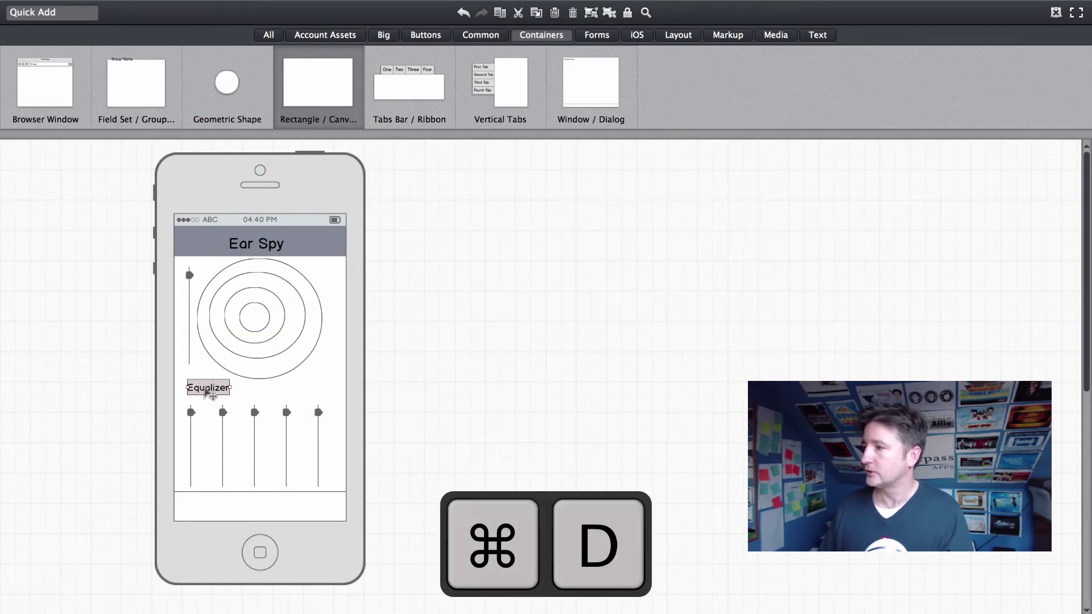
{"action": "left_click_drag", "start_coordinate": [222, 404], "coordinate": [258, 509]}
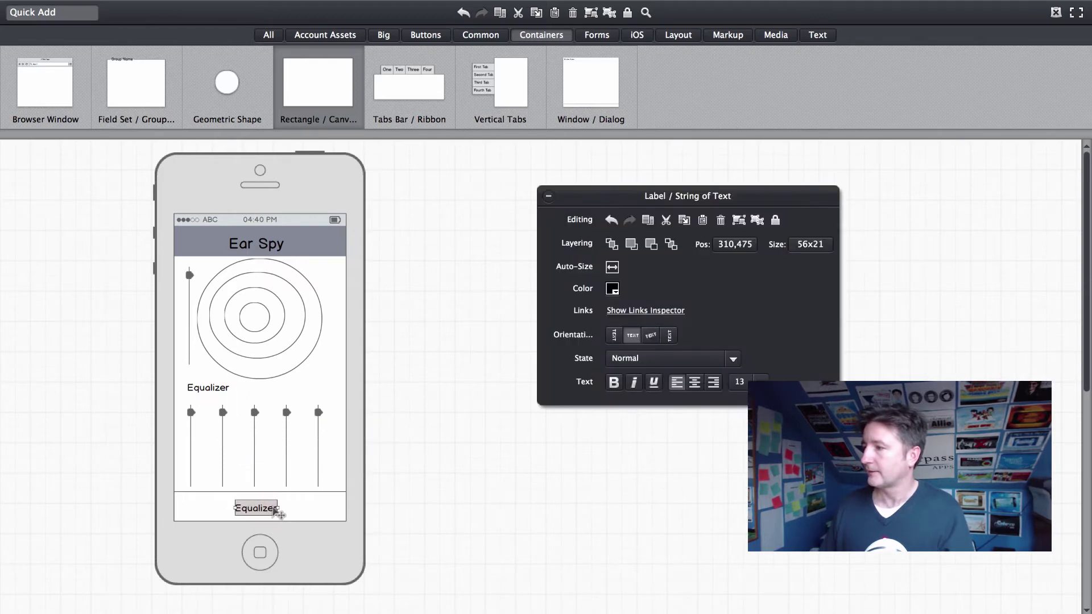
{"action": "key", "text": "Return"}
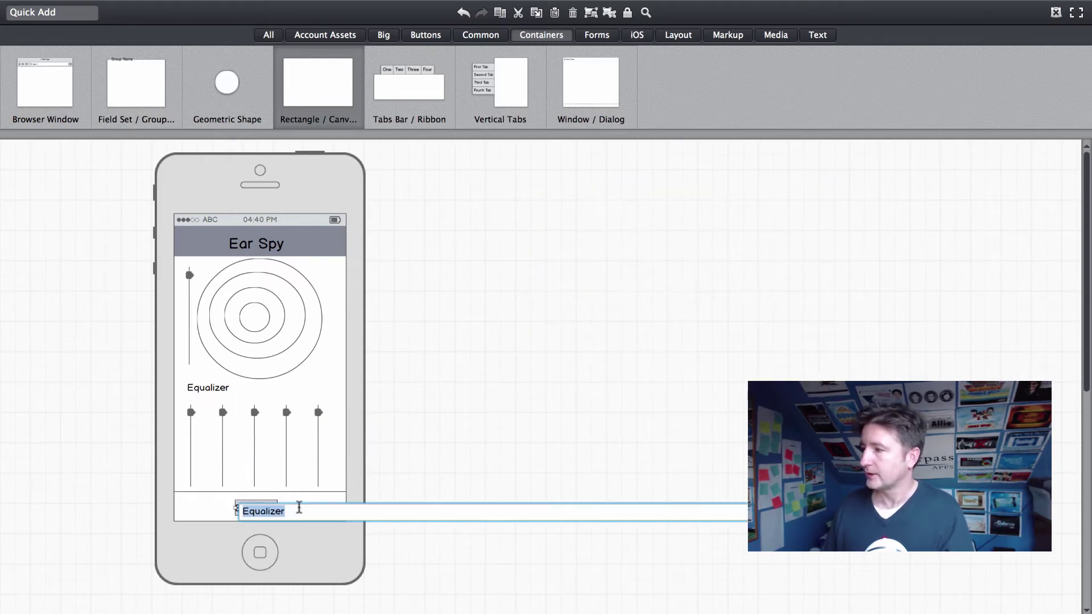
{"action": "type", "text": "Ad Space"}
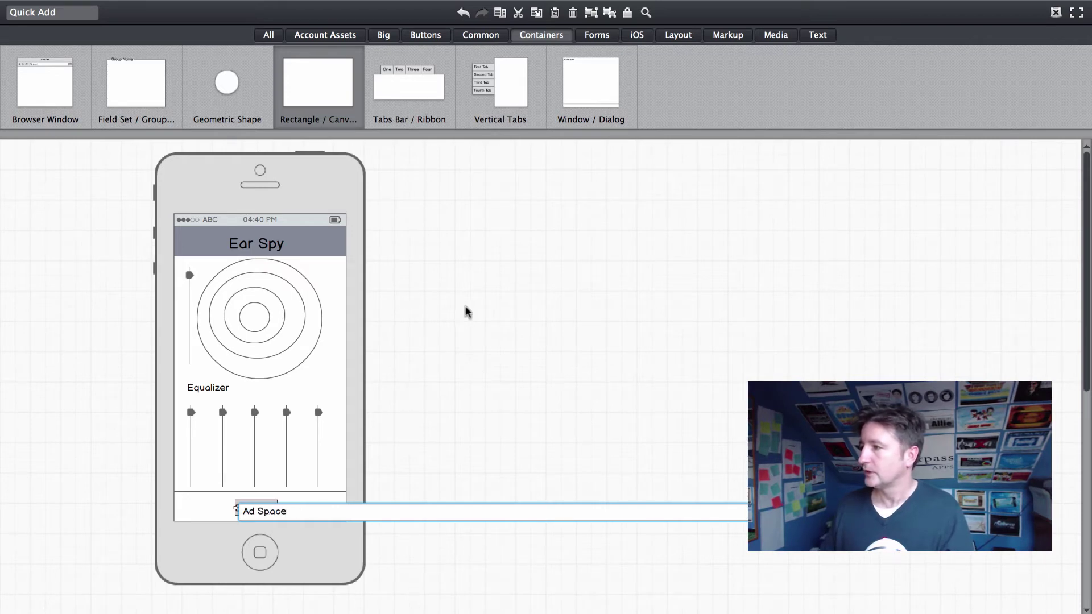
{"action": "key", "text": "Return"}
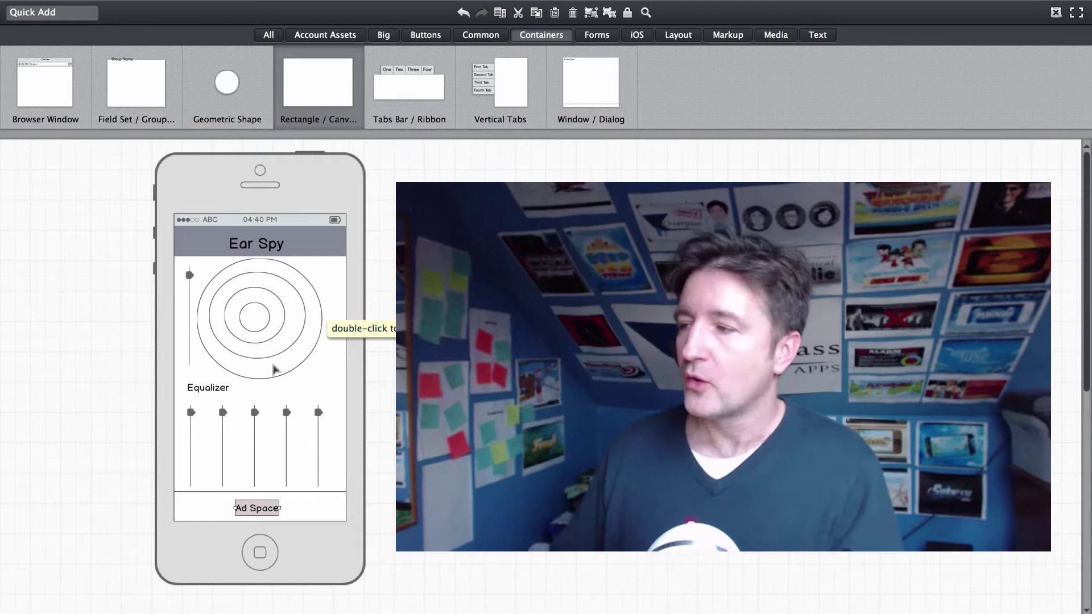
{"action": "left_click", "coordinate": [365, 378]}
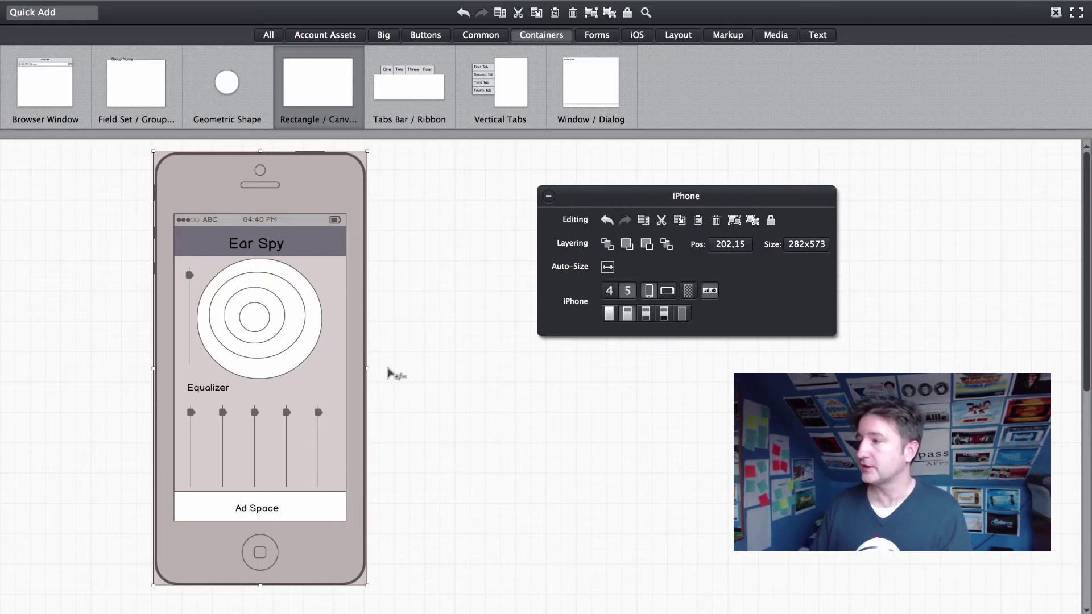
Marquee-select the circles, sliders and Equalizer label, then delete them.
{"action": "key", "text": "super+shift+n"}
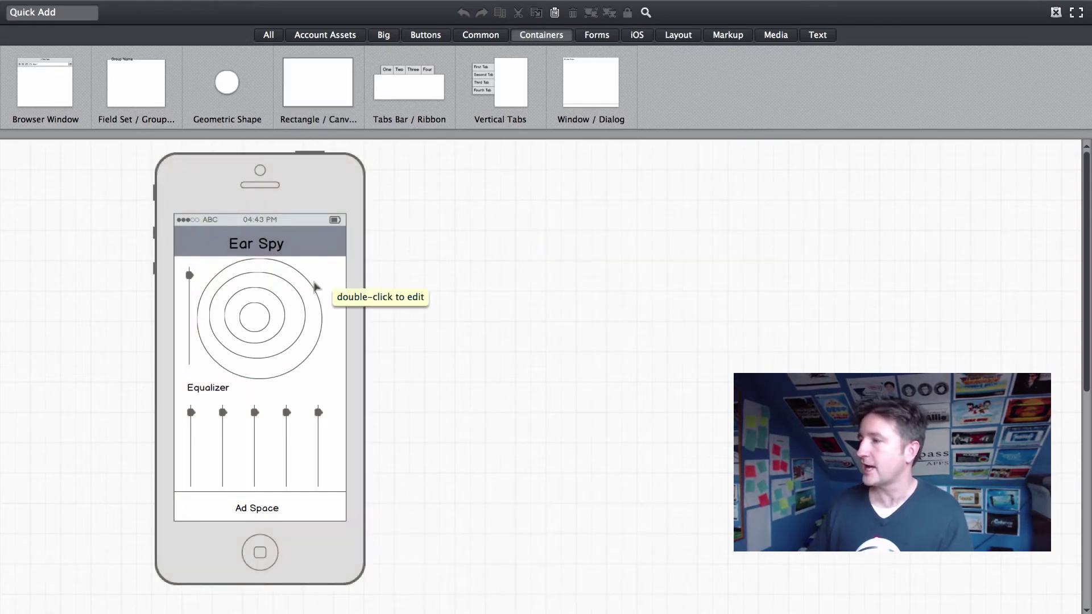
{"action": "left_click_drag", "start_coordinate": [49, 255], "coordinate": [432, 494]}
{"action": "key", "text": "Delete"}
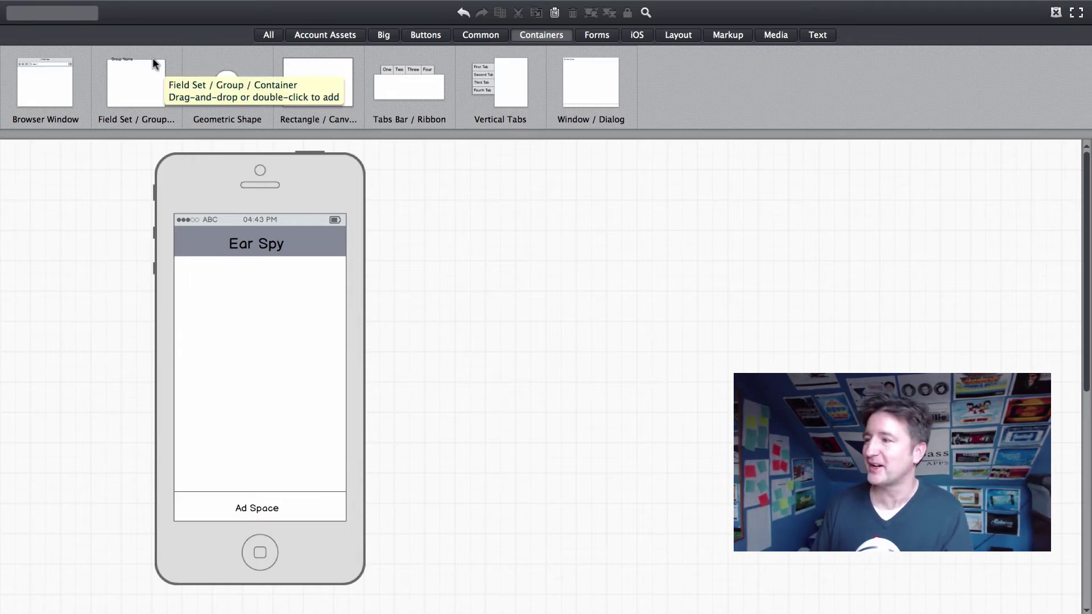
Add an icon placeholder in the phone's top-left and duplicate it into a row of three.
{"action": "type", "text": "icon"}
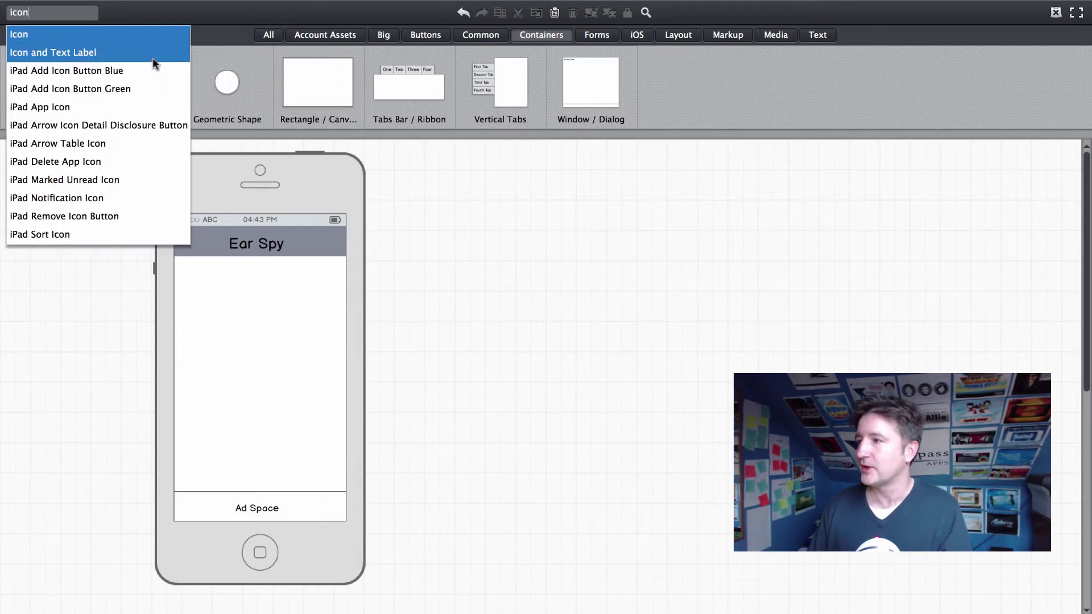
{"action": "key", "text": "Return"}
{"action": "left_click_drag", "start_coordinate": [61, 175], "coordinate": [209, 316]}
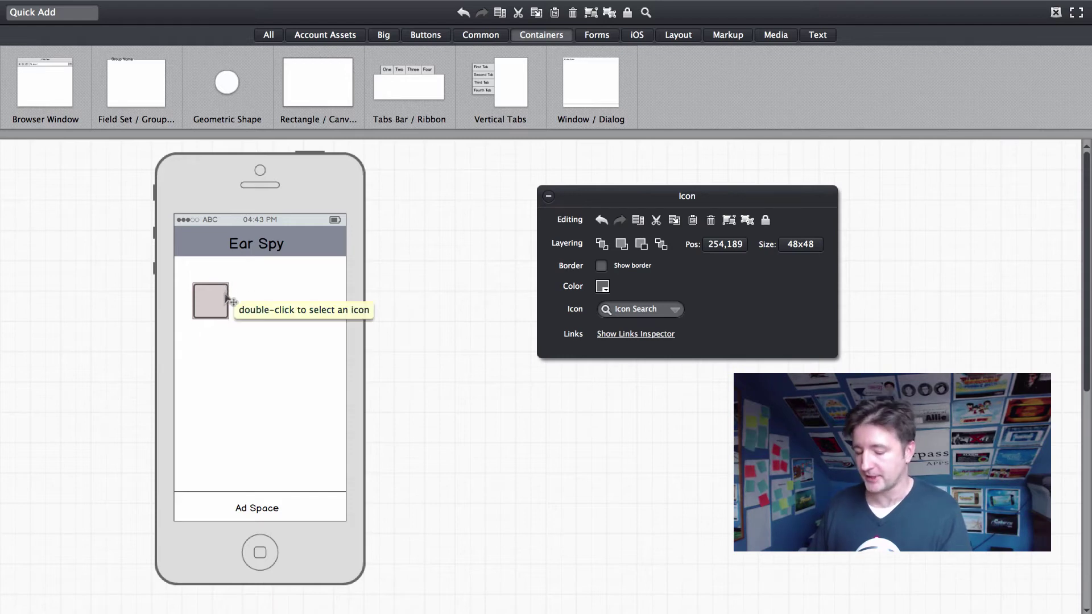
{"action": "key", "text": "super+d"}
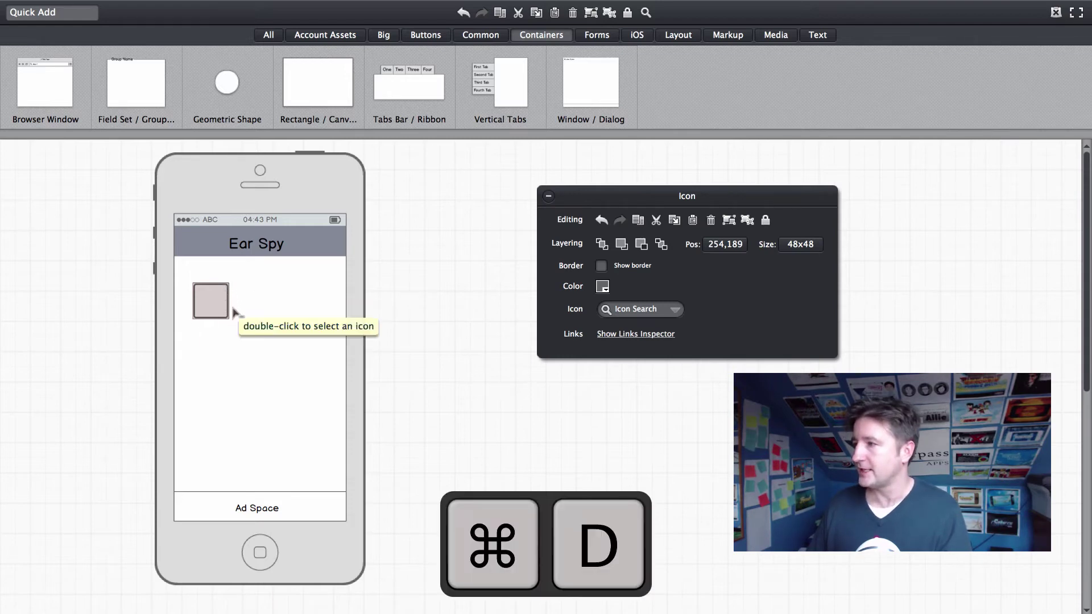
{"action": "left_click_drag", "start_coordinate": [228, 320], "coordinate": [261, 305]}
{"action": "key", "text": "super+d"}
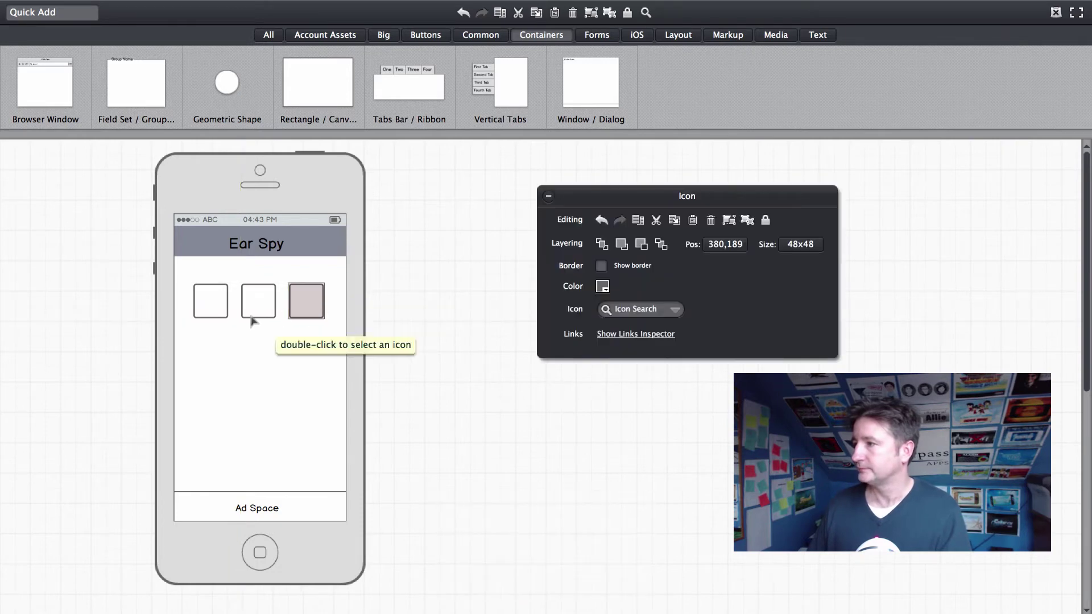
Duplicate the icon row twice to form second and third rows aligned underneath.
{"action": "left_click_drag", "start_coordinate": [134, 276], "coordinate": [366, 334]}
{"action": "key", "text": "super+d"}
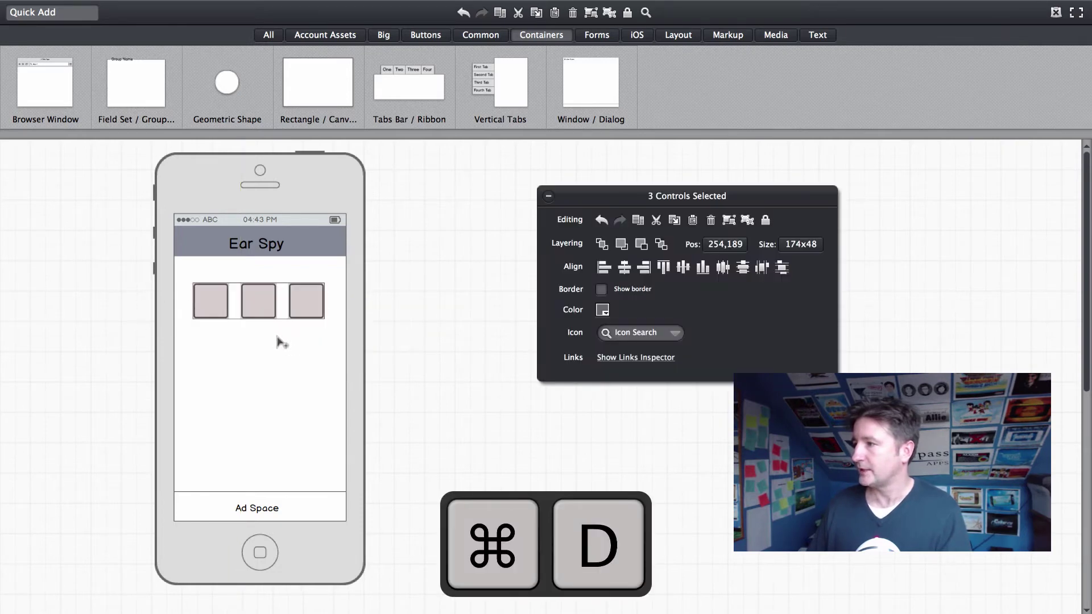
{"action": "left_click_drag", "start_coordinate": [274, 337], "coordinate": [257, 371]}
{"action": "key", "text": "super+d"}
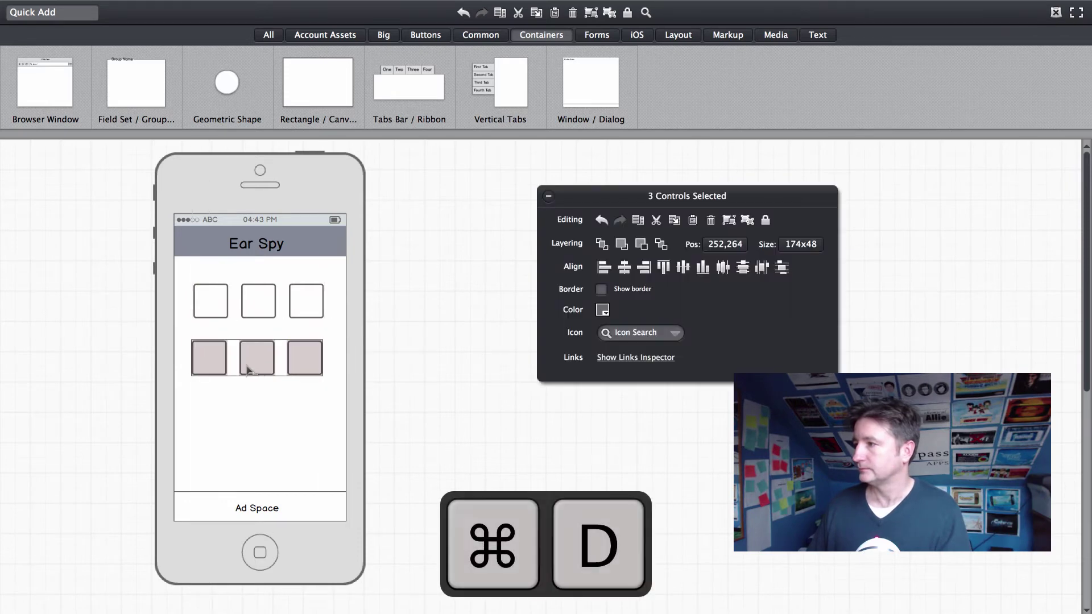
{"action": "left_click_drag", "start_coordinate": [254, 420], "coordinate": [254, 410]}
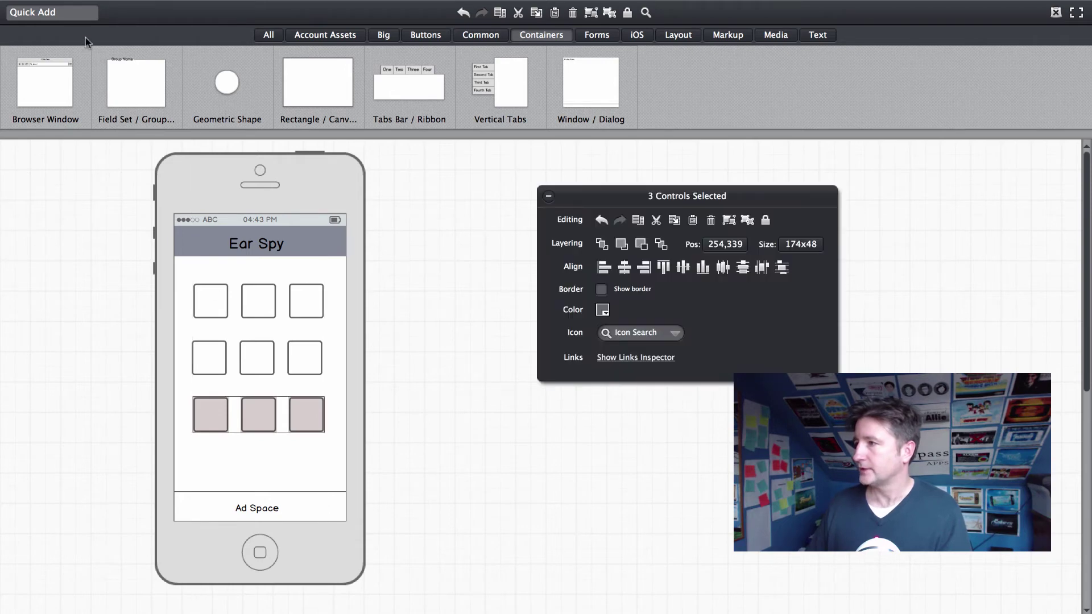
{"action": "left_click", "coordinate": [70, 15]}
Add a size-10 'Twitter' label beneath the first icon box.
{"action": "type", "text": "labe"}
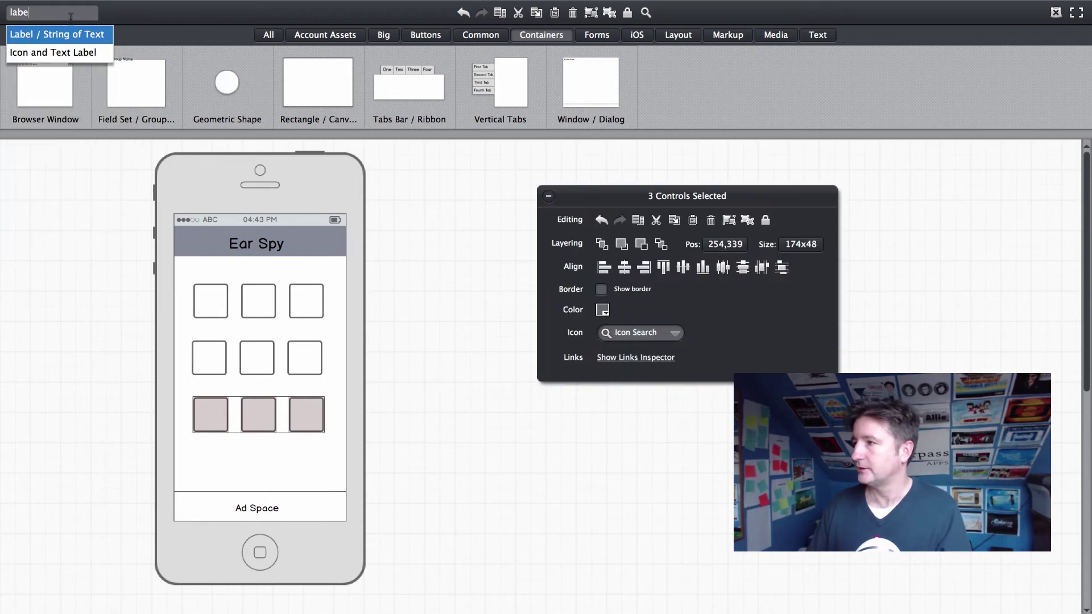
{"action": "type", "text": "l"}
{"action": "key", "text": "Return"}
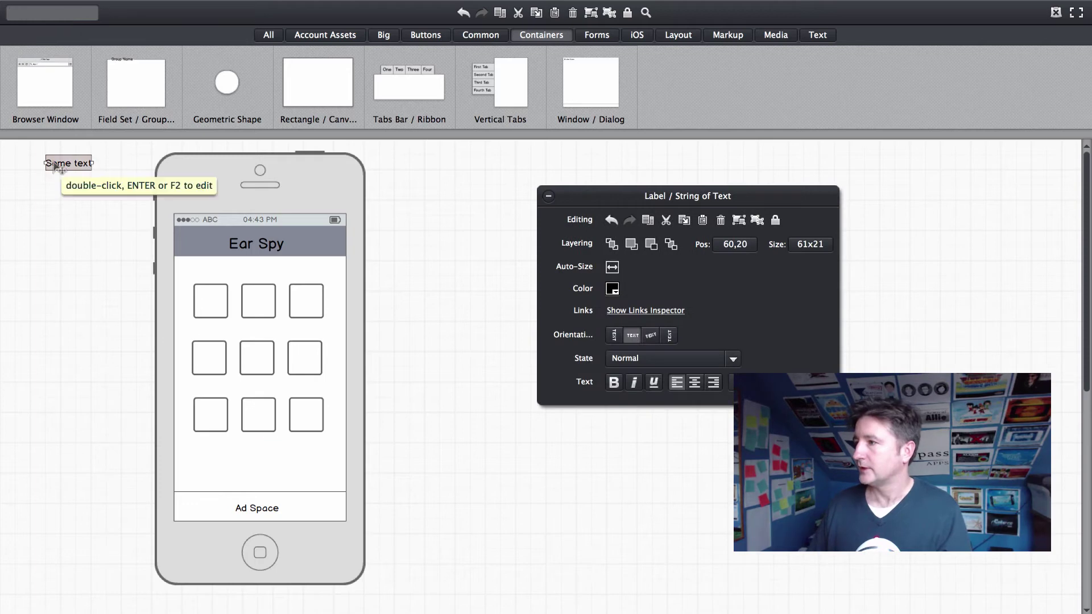
{"action": "left_click_drag", "start_coordinate": [63, 164], "coordinate": [209, 331]}
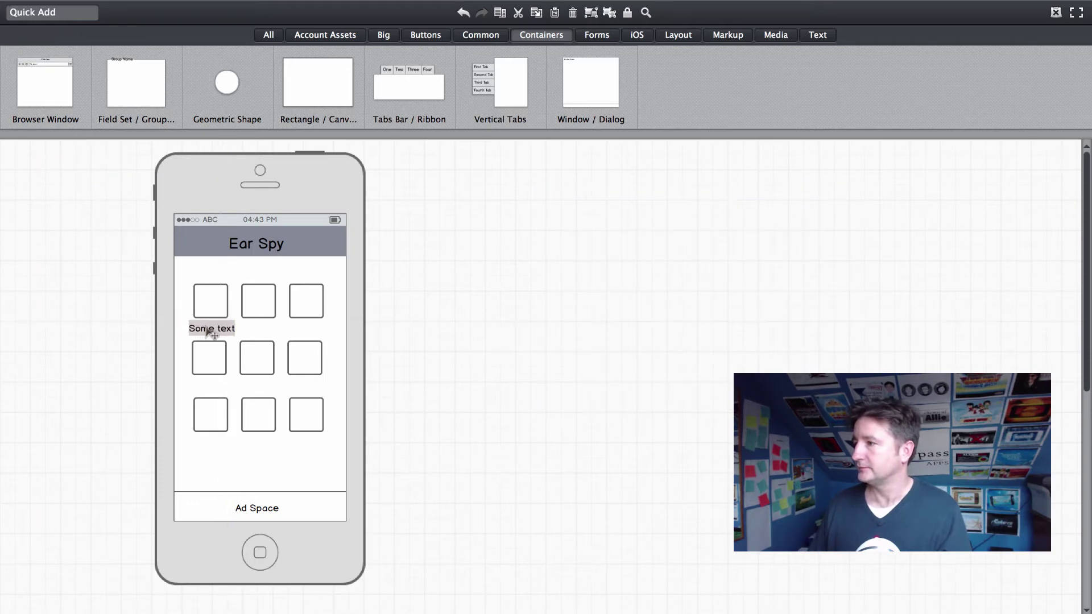
{"action": "left_click", "coordinate": [745, 382]}
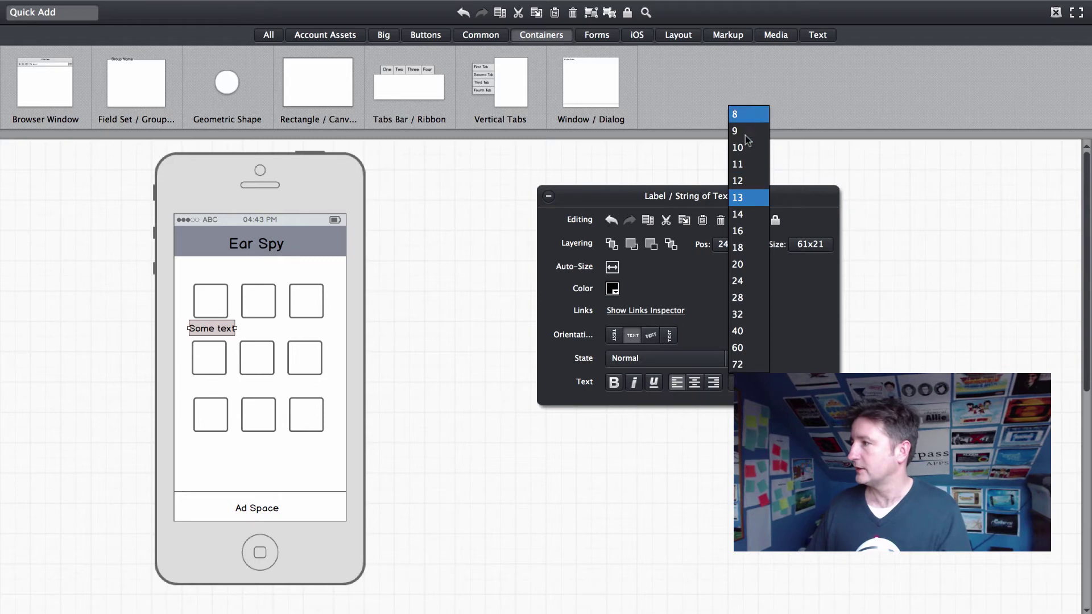
{"action": "key", "text": "Return"}
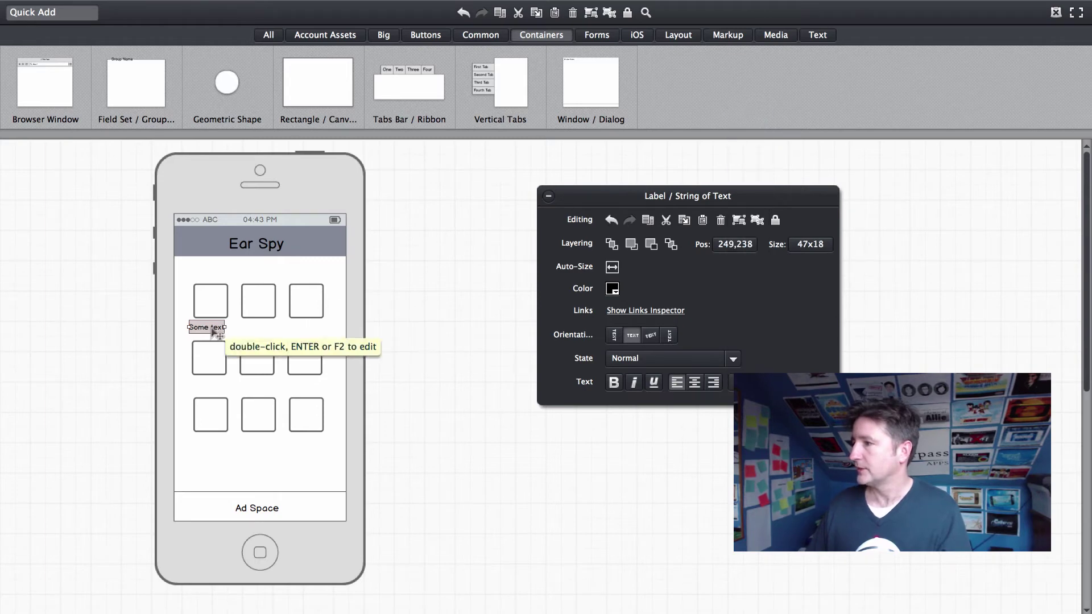
{"action": "left_click_drag", "start_coordinate": [227, 334], "coordinate": [228, 335]}
{"action": "double_click", "coordinate": [227, 334]}
{"action": "type", "text": "Twitter"}
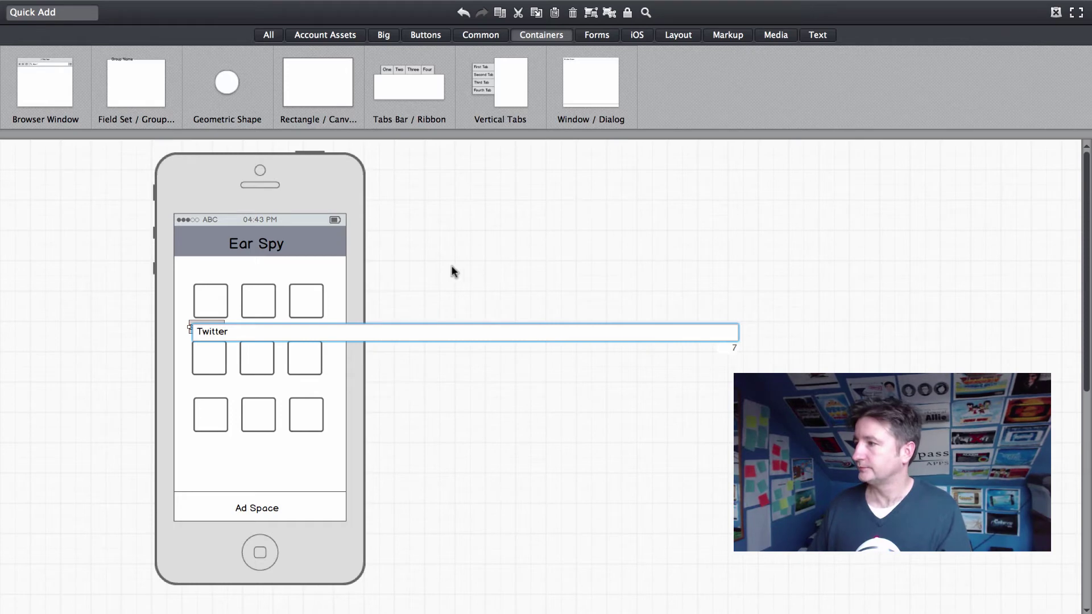
{"action": "key", "text": "Return"}
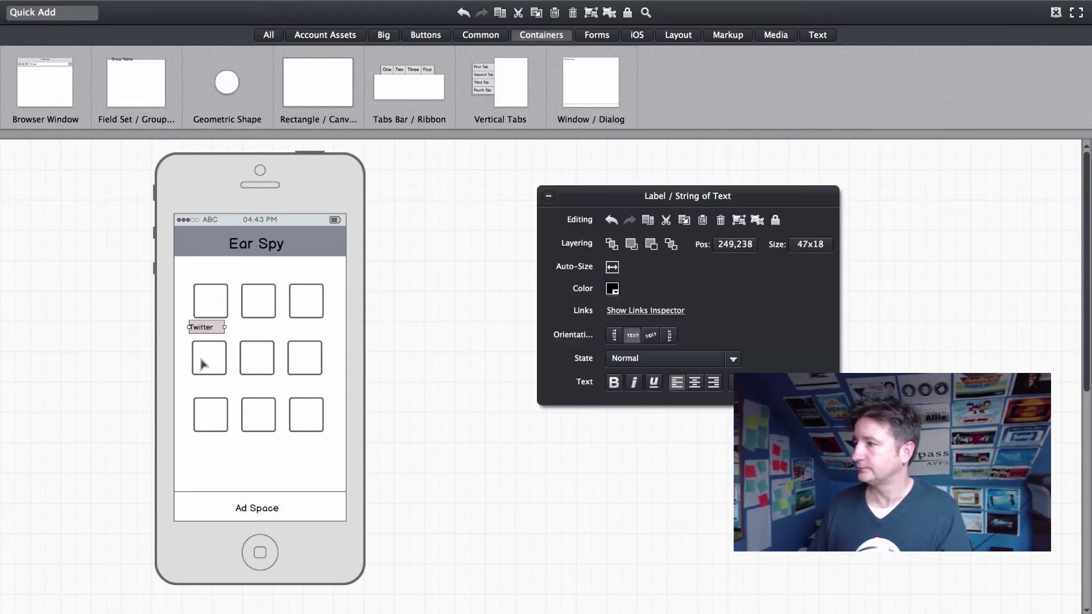
{"action": "left_click_drag", "start_coordinate": [195, 327], "coordinate": [214, 334]}
Duplicate the Twitter label under the second icon box and change it to 'Maps'.
{"action": "key", "text": "super+d"}
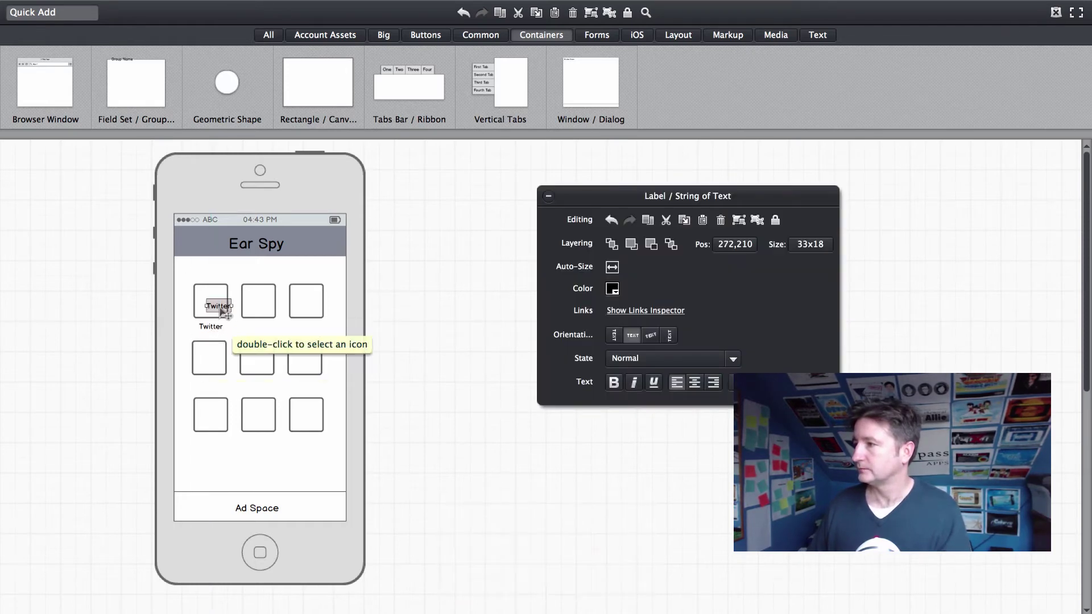
{"action": "left_click_drag", "start_coordinate": [220, 312], "coordinate": [262, 336]}
{"action": "double_click", "coordinate": [259, 328]}
{"action": "type", "text": "Maps"}
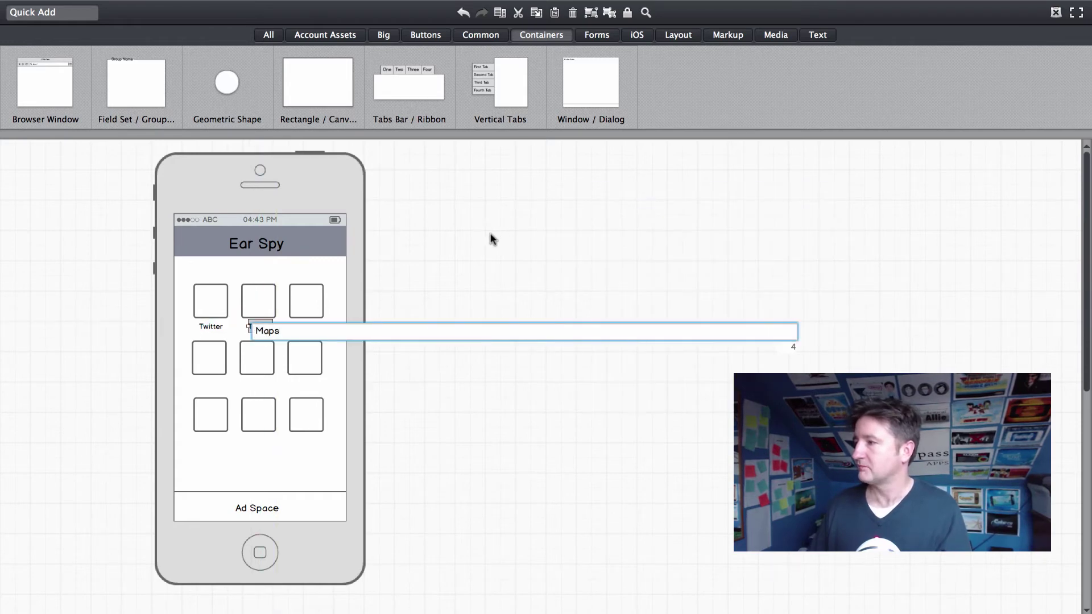
{"action": "key", "text": "Return"}
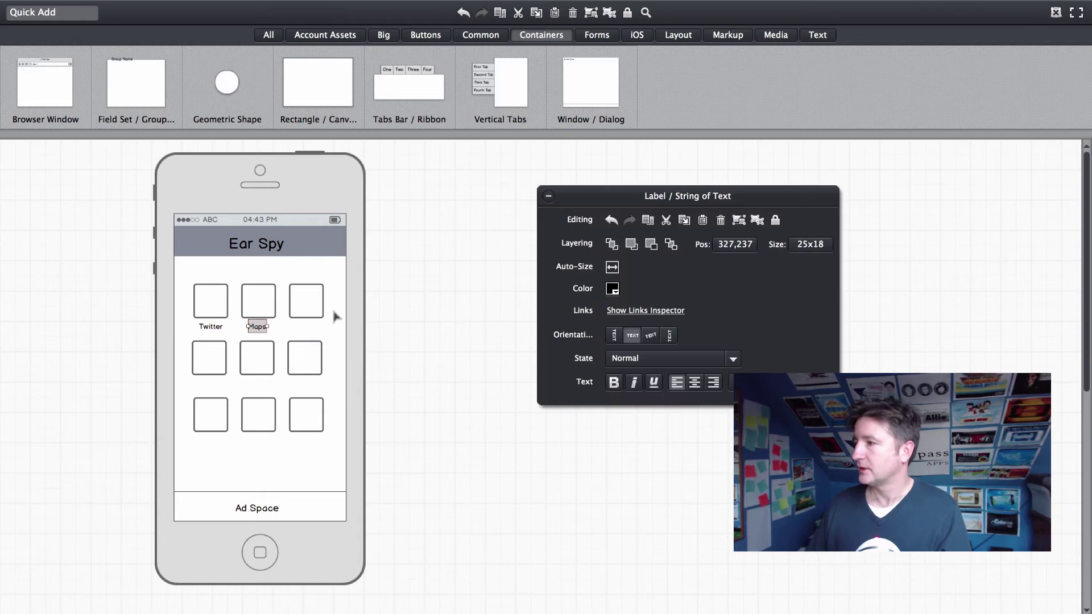
{"action": "left_click", "coordinate": [211, 300]}
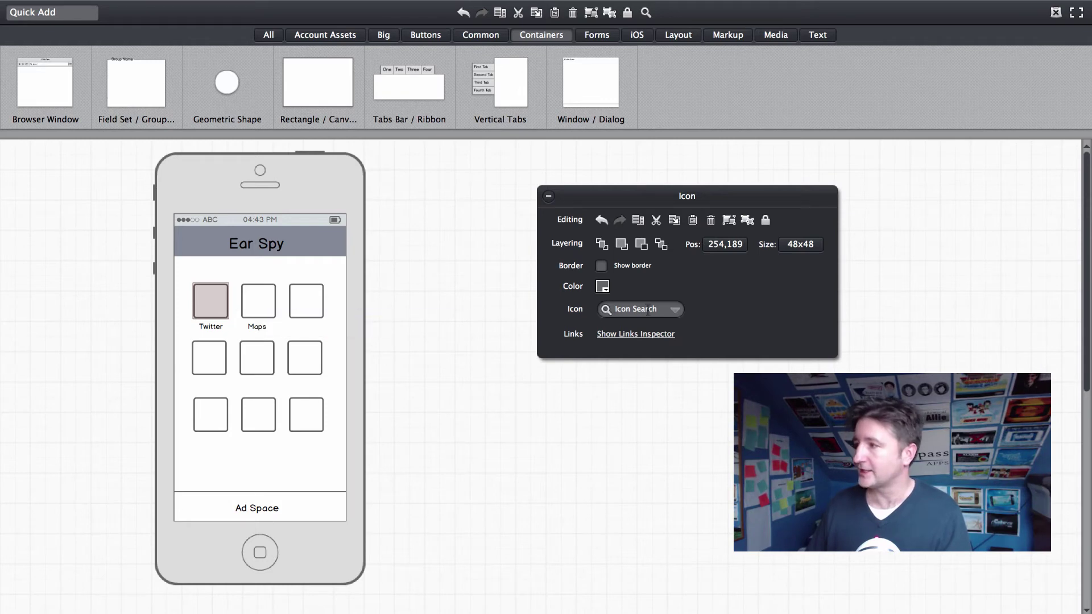
Search the icons for 'tw' and apply the Twitter bird to the first grid box.
{"action": "left_click", "coordinate": [635, 310]}
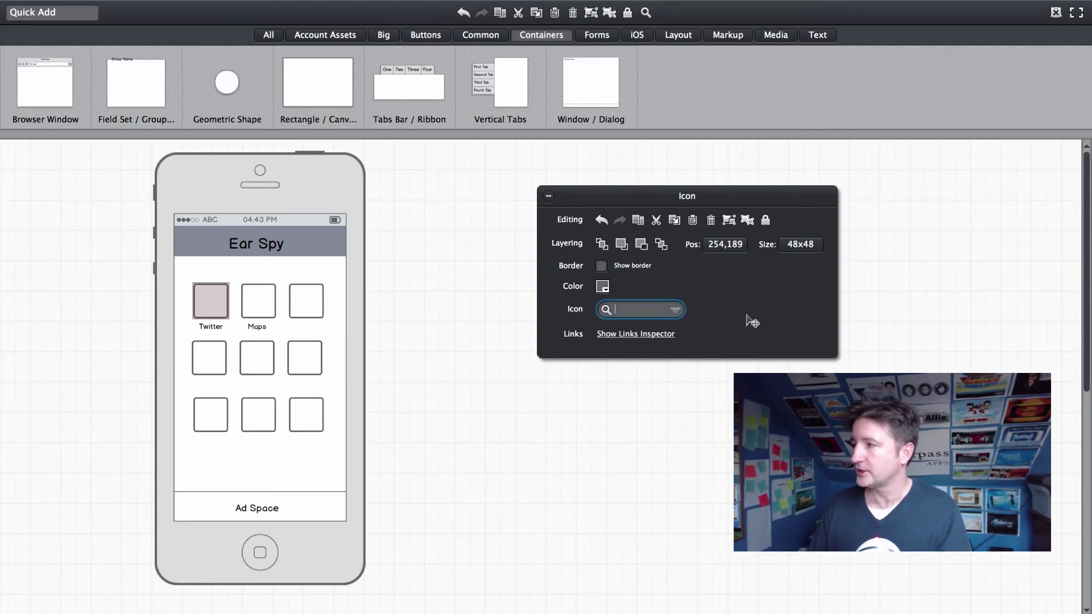
{"action": "type", "text": "tw"}
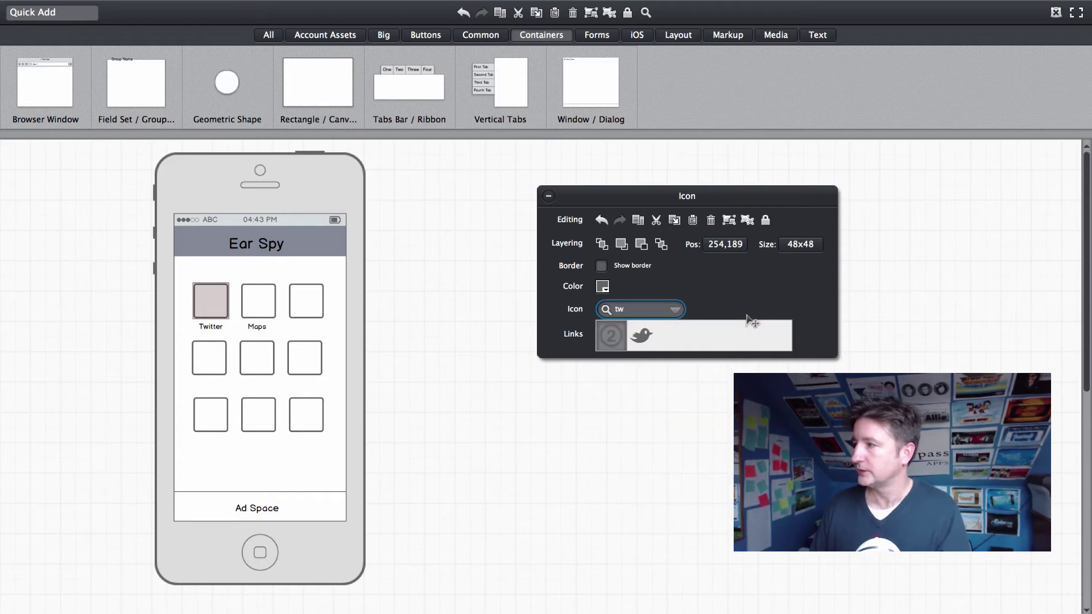
{"action": "left_click", "coordinate": [641, 335]}
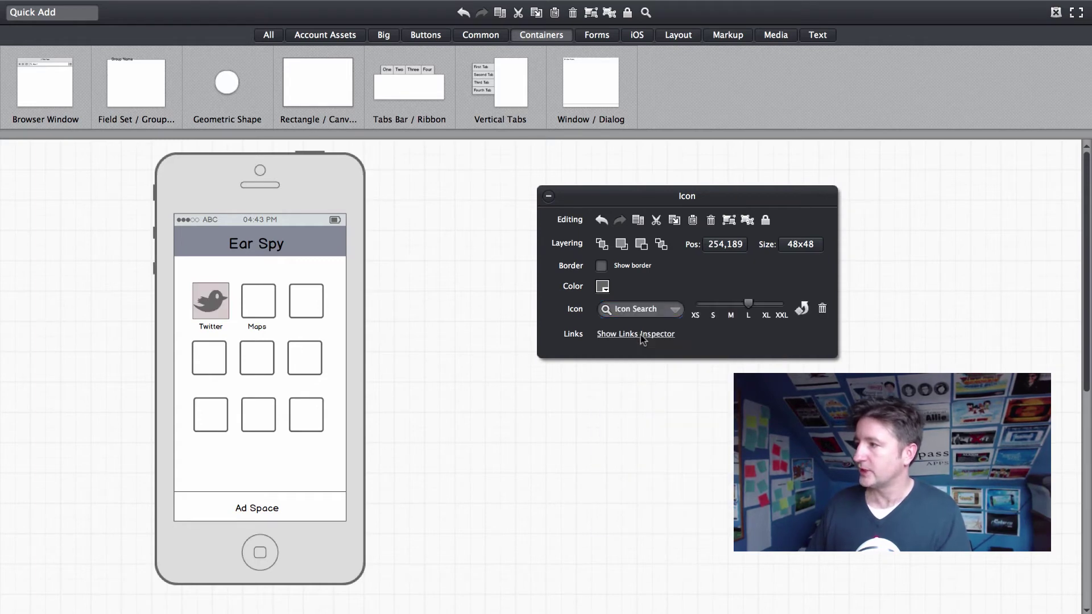
{"action": "left_click", "coordinate": [641, 335]}
{"action": "left_click", "coordinate": [640, 334]}
{"action": "left_click", "coordinate": [478, 385]}
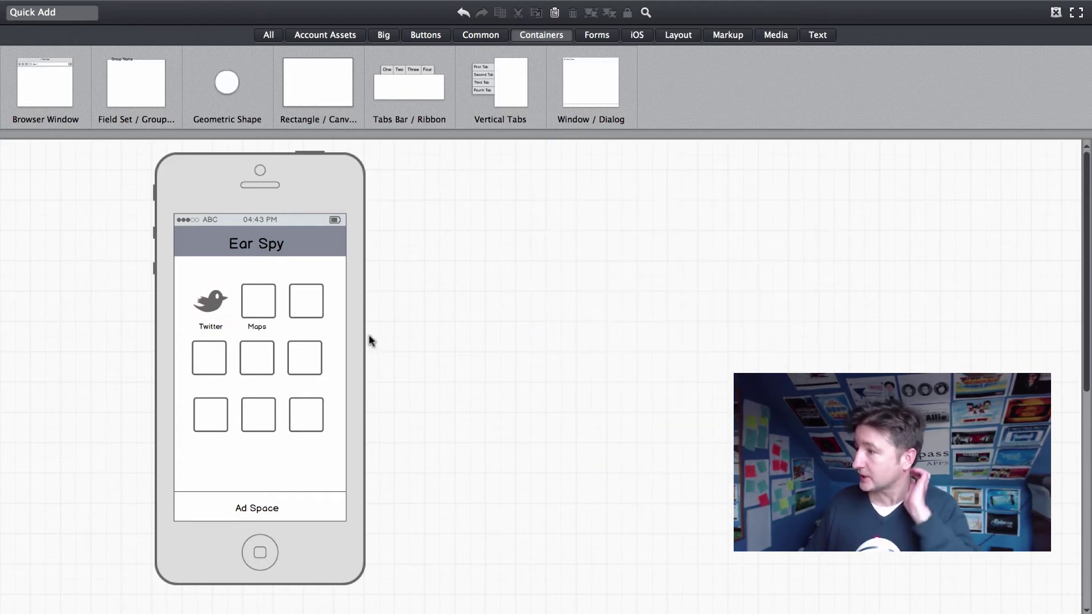
{"action": "left_click", "coordinate": [254, 309]}
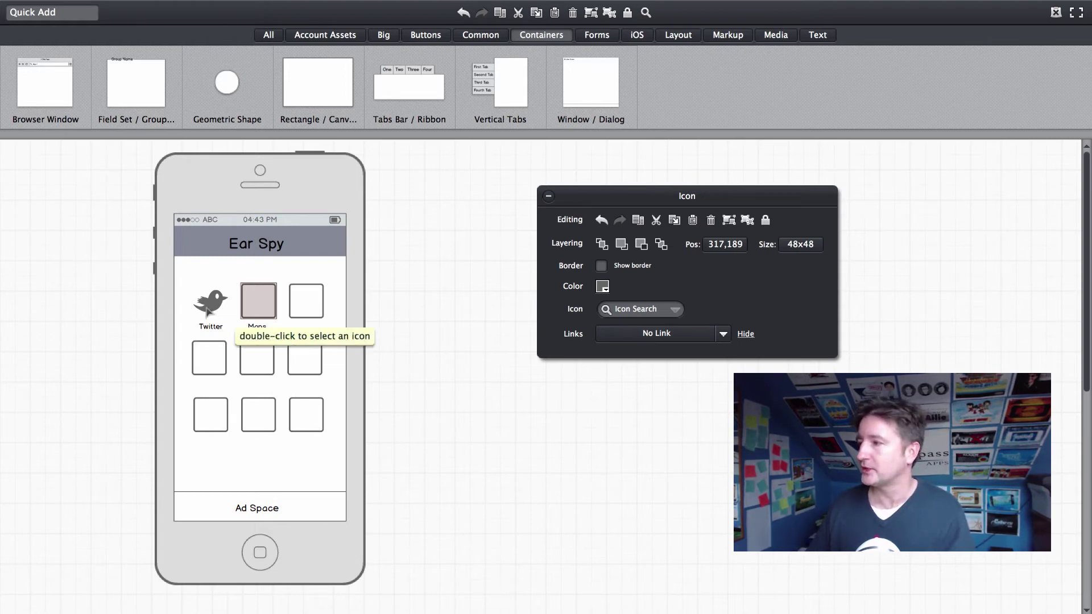
Apply a picture icon from the Icon Library to the Maps box after 'maps' finds nothing.
{"action": "left_click", "coordinate": [645, 308]}
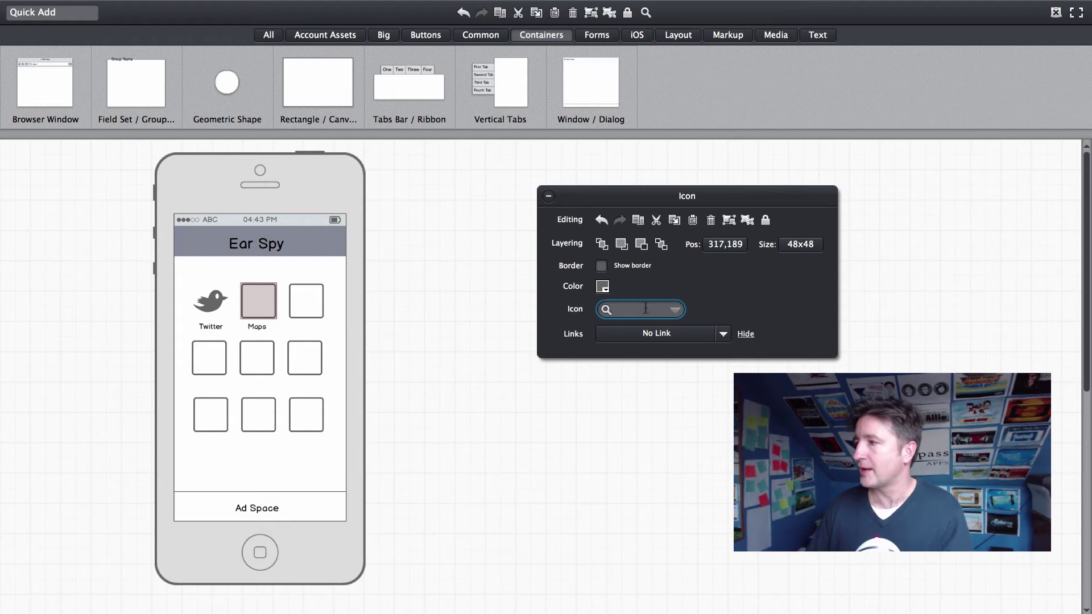
{"action": "type", "text": "maps"}
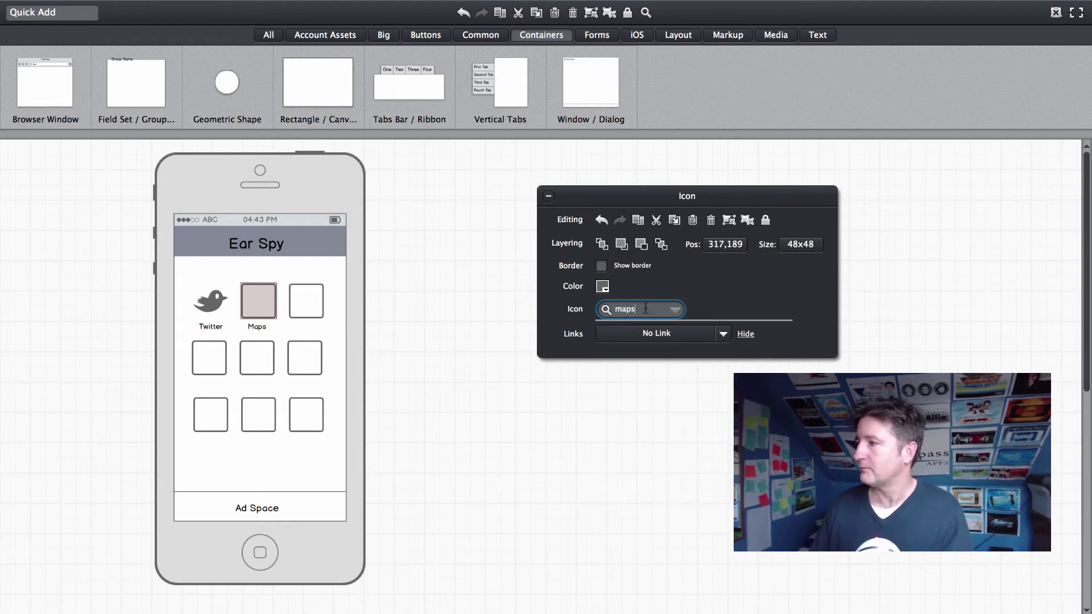
{"action": "key", "text": "BackSpace"}
{"action": "key", "text": "BackSpace"}
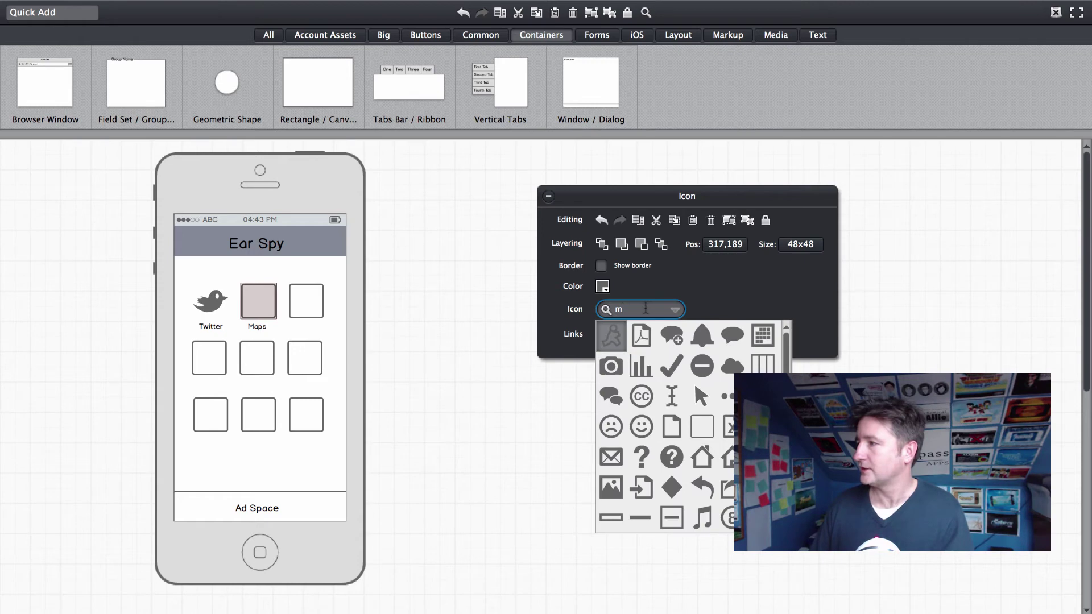
{"action": "key", "text": "BackSpace"}
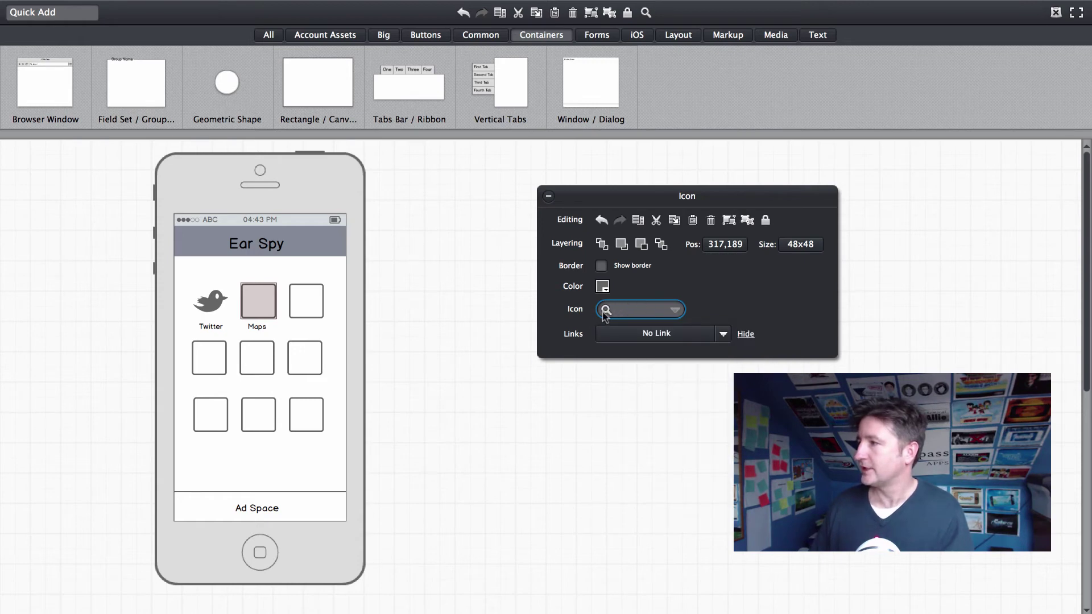
{"action": "left_click", "coordinate": [676, 312]}
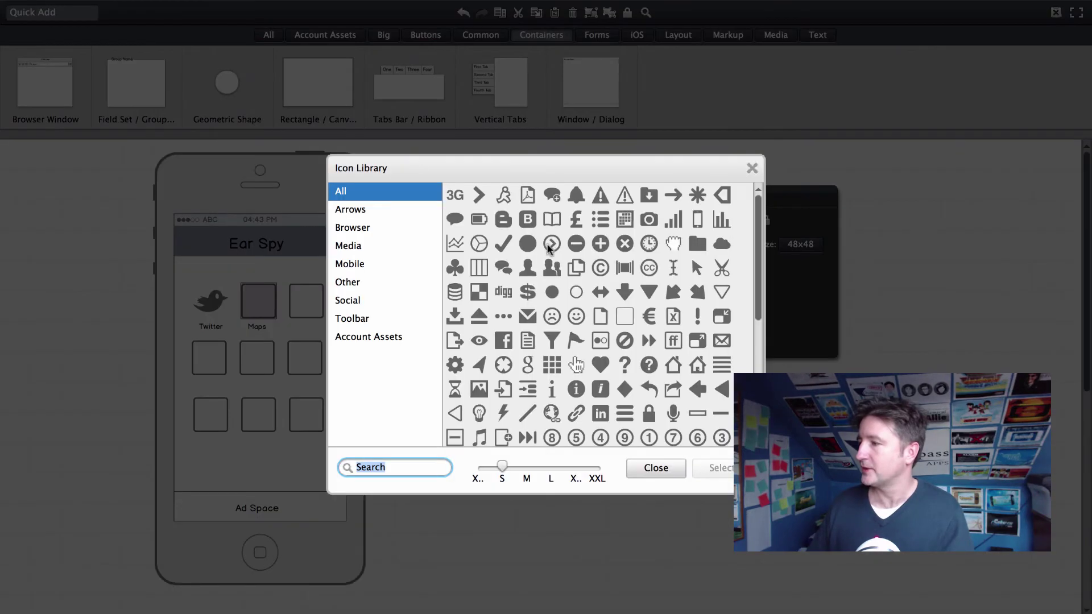
{"action": "scroll", "coordinate": [585, 280], "scroll_direction": "down", "scroll_amount": 1}
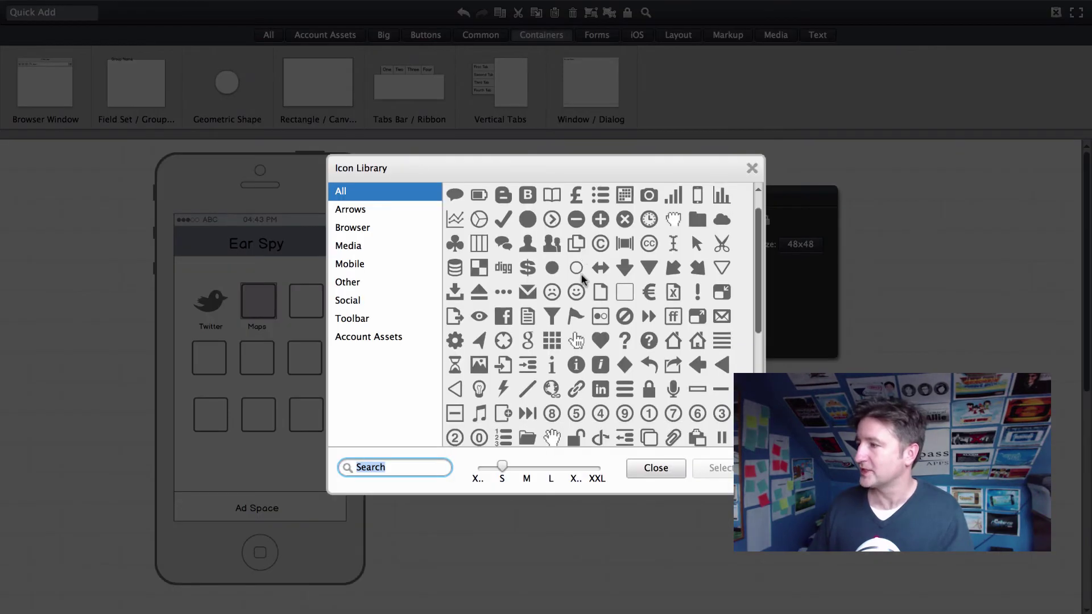
{"action": "double_click", "coordinate": [483, 367]}
{"action": "left_click", "coordinate": [552, 377]}
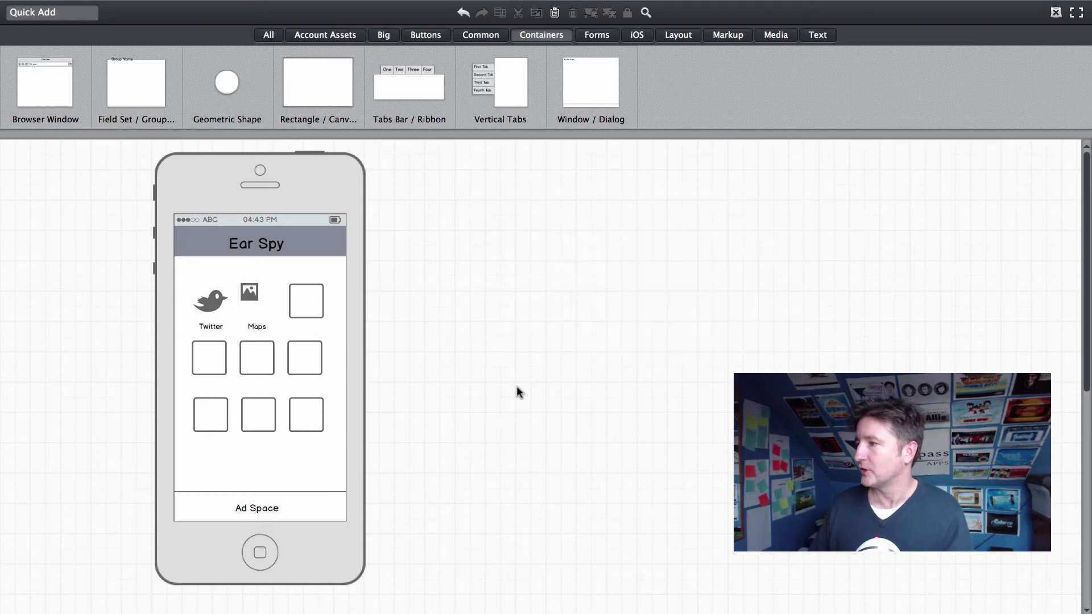
Enlarge the Maps picture icon to 48x48 to match the Twitter bird.
{"action": "left_click", "coordinate": [274, 298]}
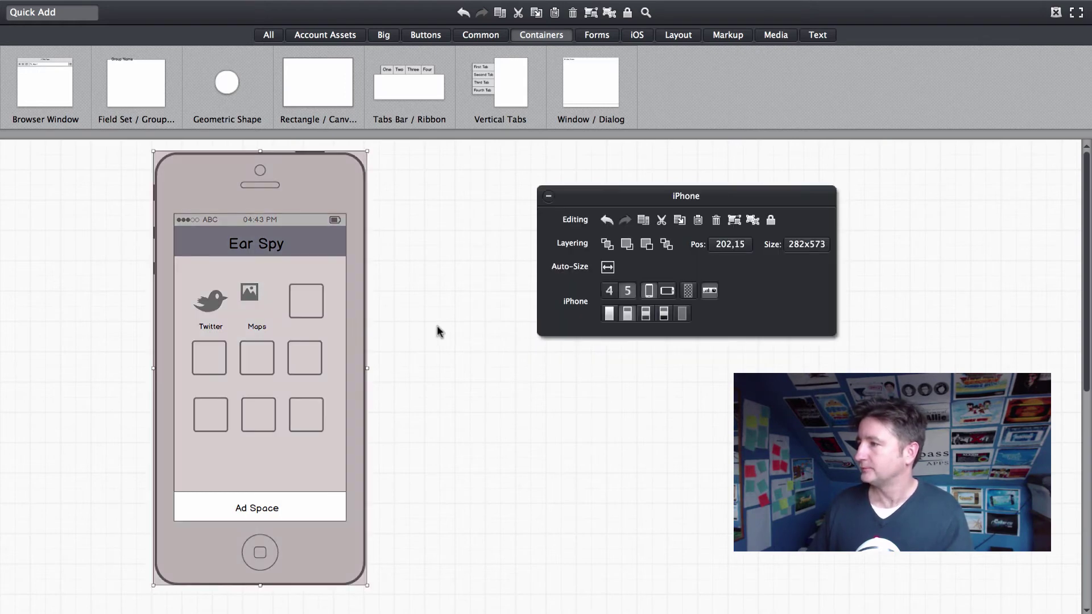
{"action": "left_click", "coordinate": [437, 327]}
{"action": "left_click", "coordinate": [252, 293]}
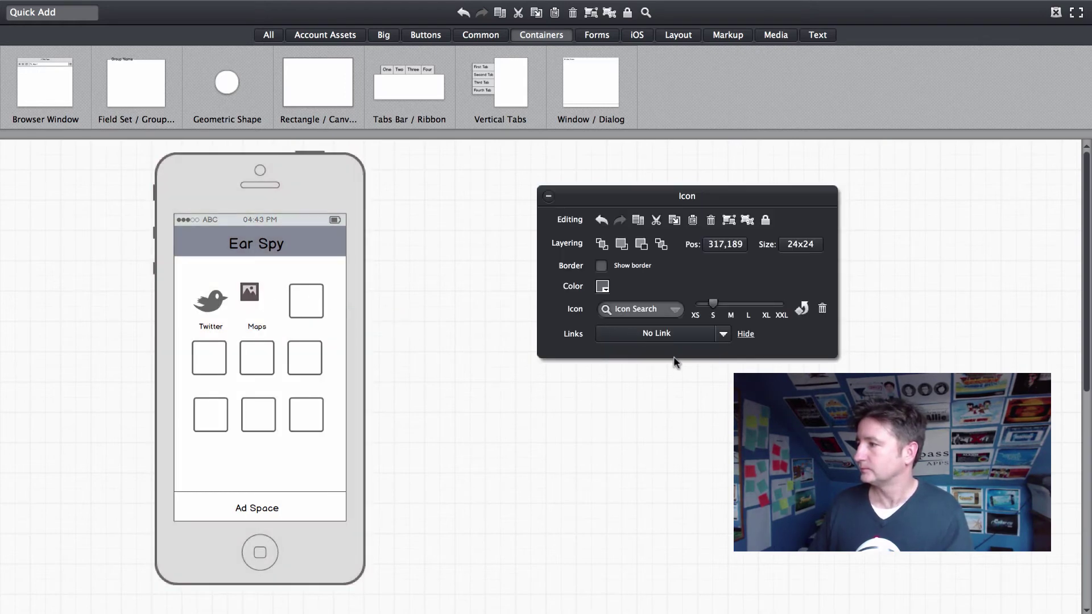
{"action": "left_click_drag", "start_coordinate": [718, 306], "coordinate": [751, 307]}
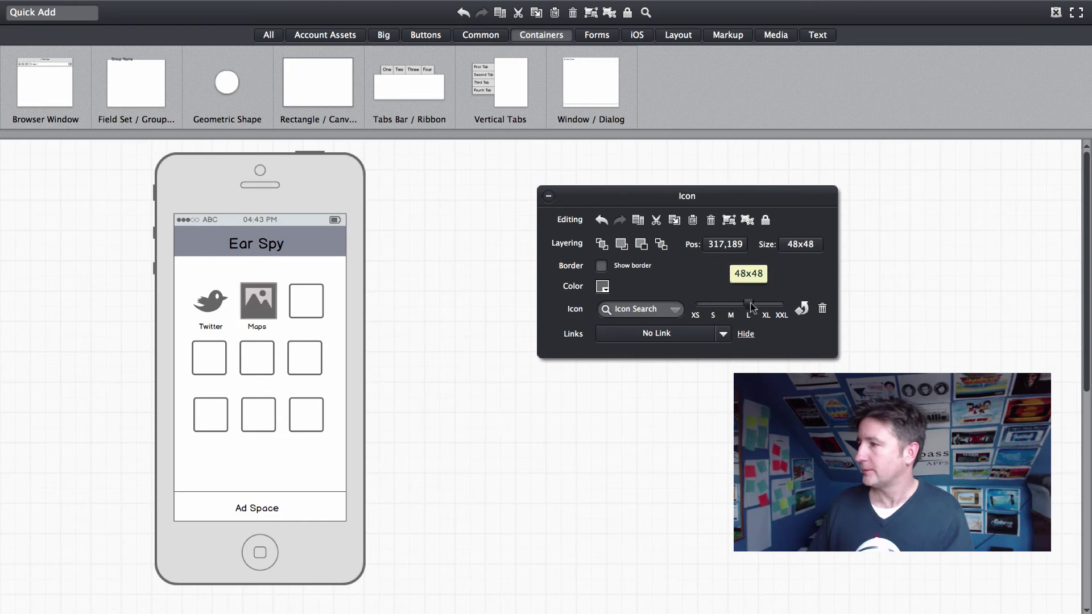
{"action": "left_click", "coordinate": [632, 434]}
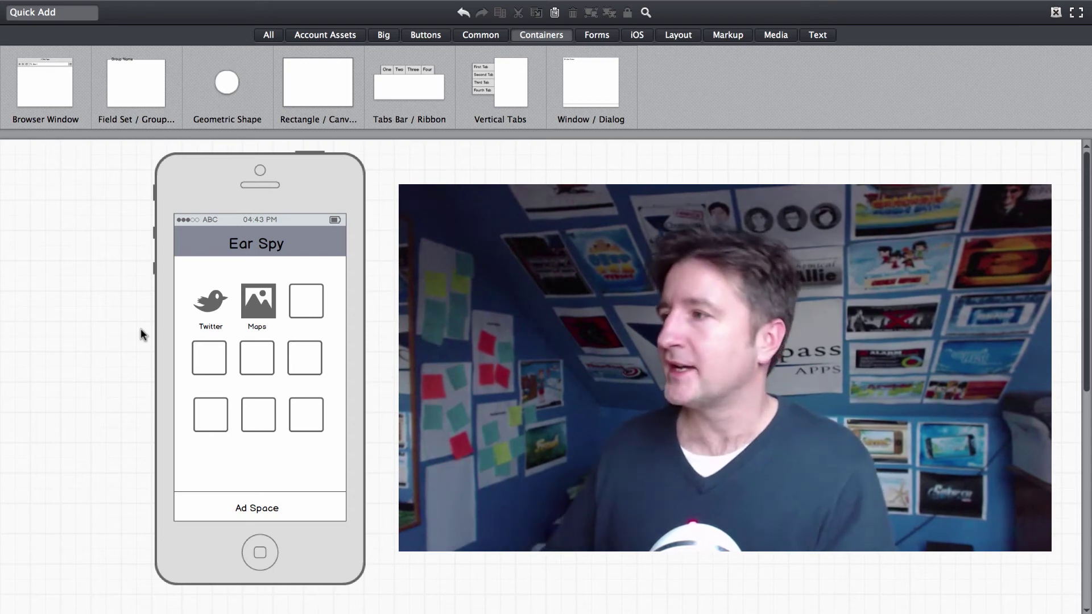
Place a Vertical Curly Brace from the Markup components to the right of the phone.
{"action": "left_click", "coordinate": [740, 38]}
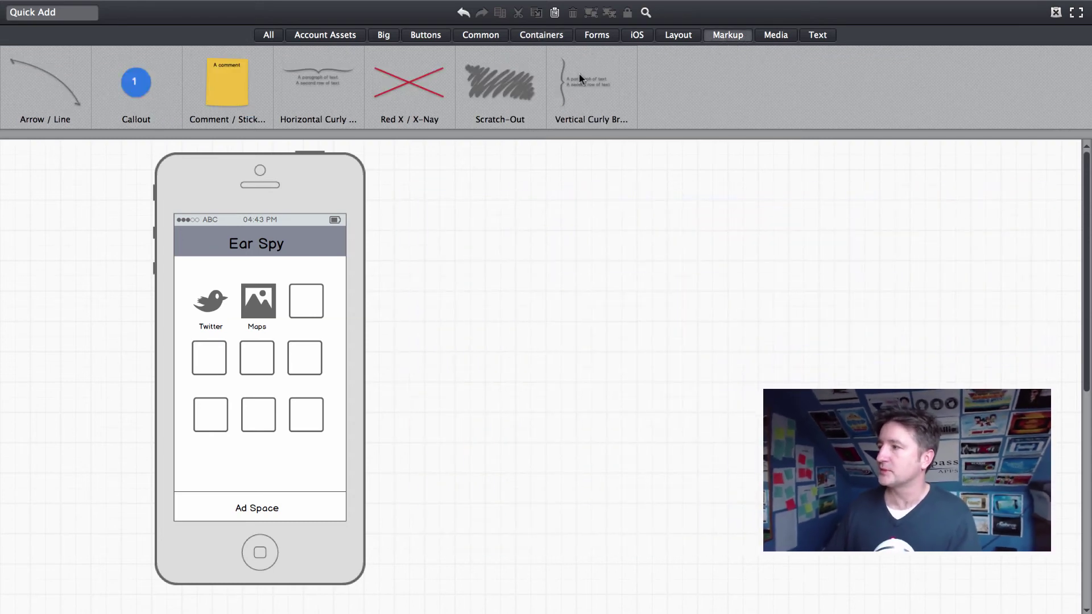
{"action": "double_click", "coordinate": [576, 83]}
{"action": "left_click_drag", "start_coordinate": [576, 83], "coordinate": [397, 305]}
Set the brace text to 'Springboard design dynamic by user' and nudge it closer to the phone.
{"action": "double_click", "coordinate": [461, 360]}
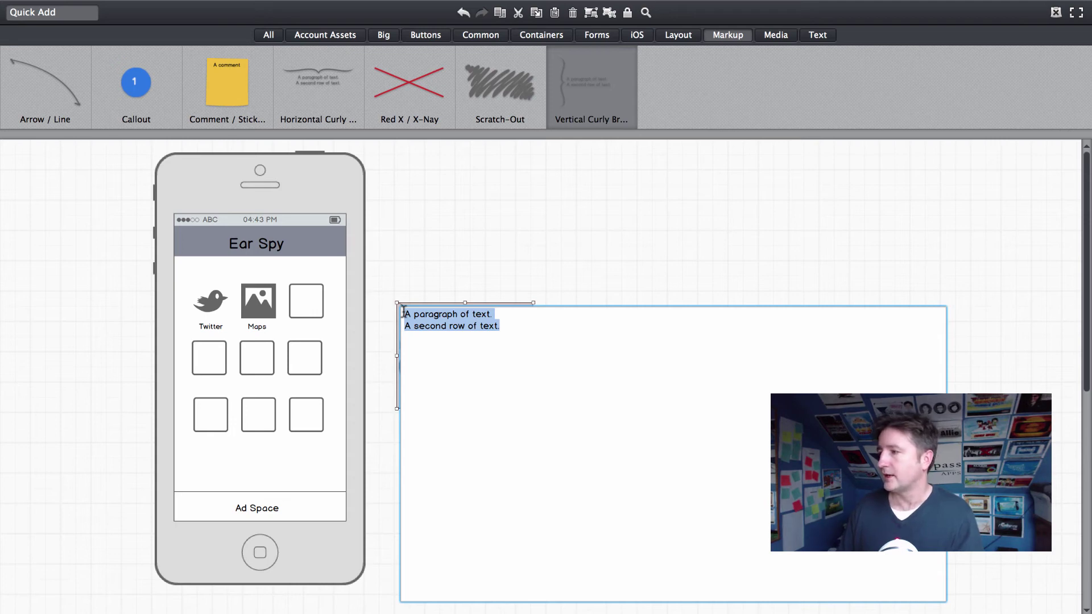
{"action": "type", "text": "Spro"}
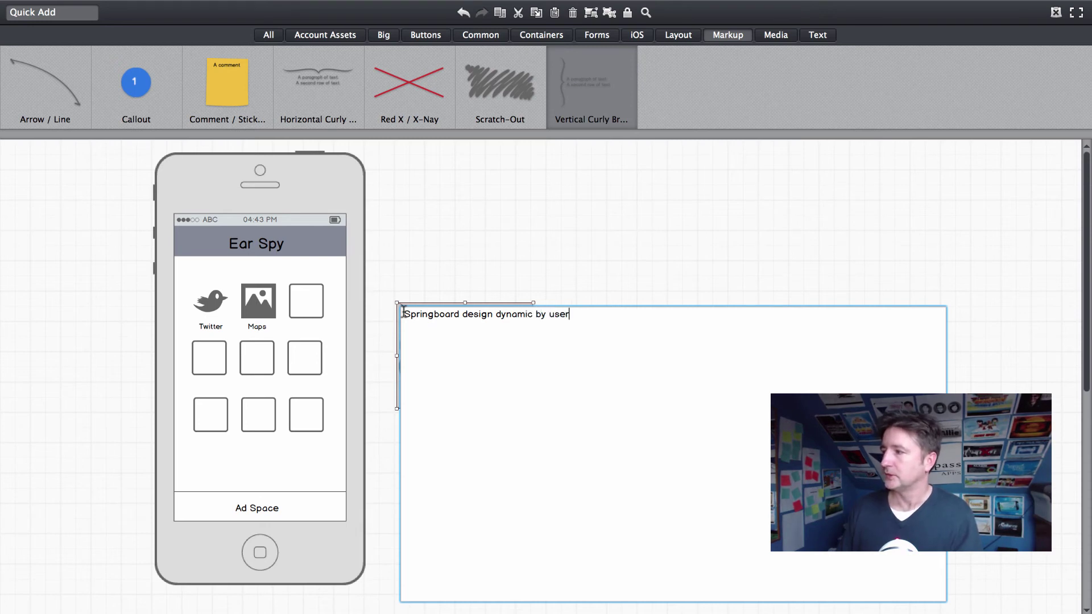
{"action": "key", "text": "ctrl+Return"}
{"action": "left_click_drag", "start_coordinate": [449, 373], "coordinate": [444, 357]}
{"action": "left_click", "coordinate": [428, 259]}
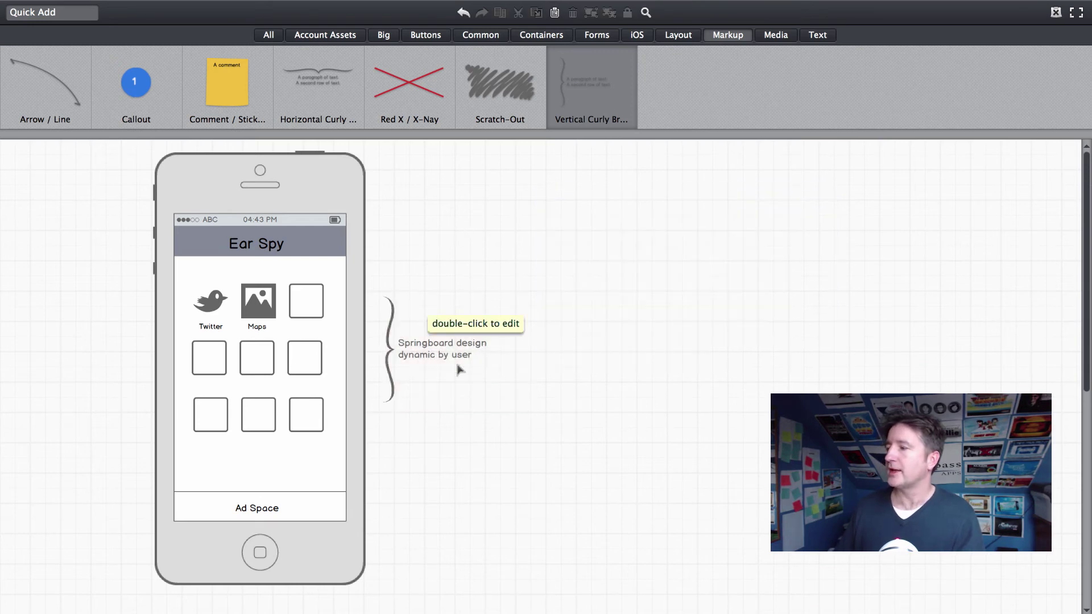